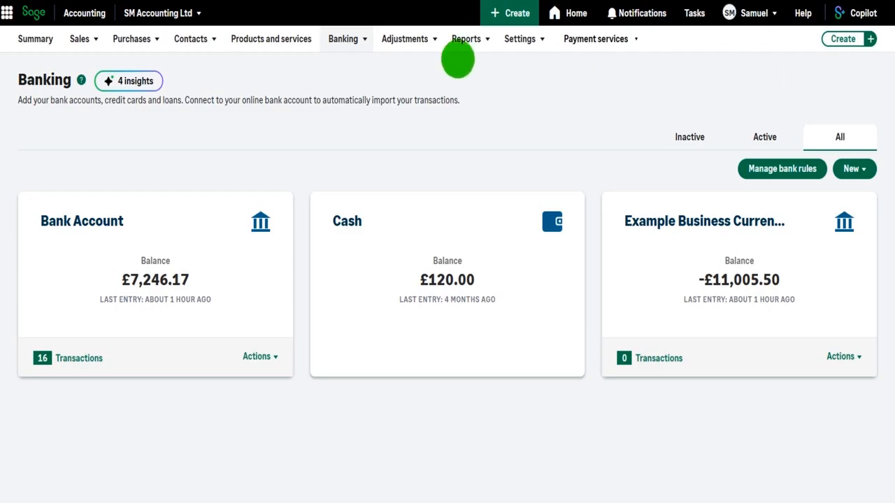
- Open the draft transactions of the Bank Account from the bank accounts overview
mouse_move(350, 41)
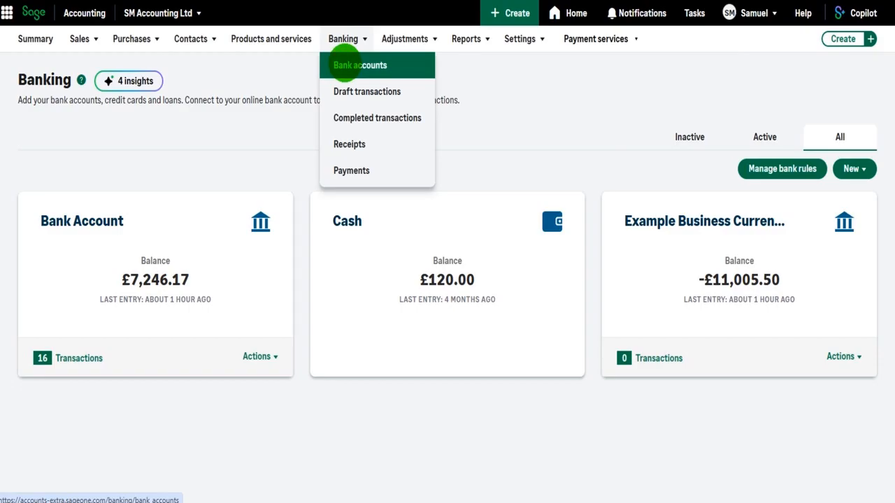
click(342, 64)
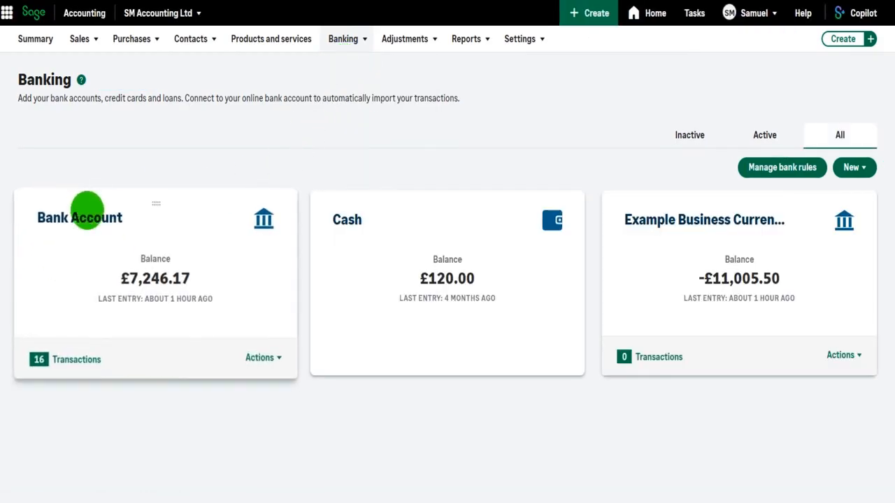
click(77, 361)
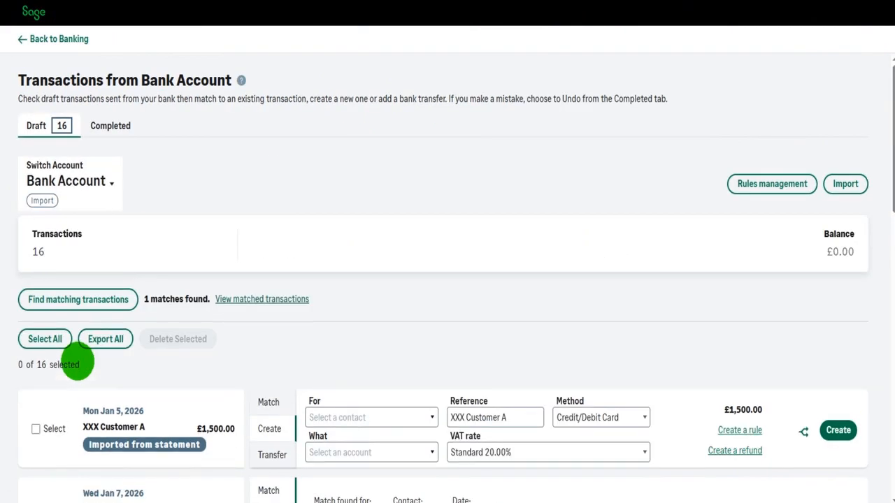
- Look through the imported draft transactions, including the XXX Shell fuel payment
scroll(248, 267, down, 2)
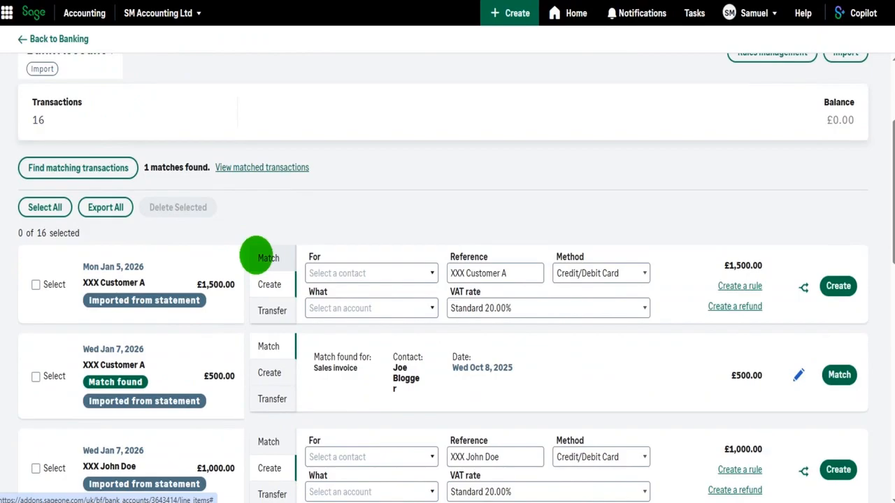
scroll(254, 254, down, 3)
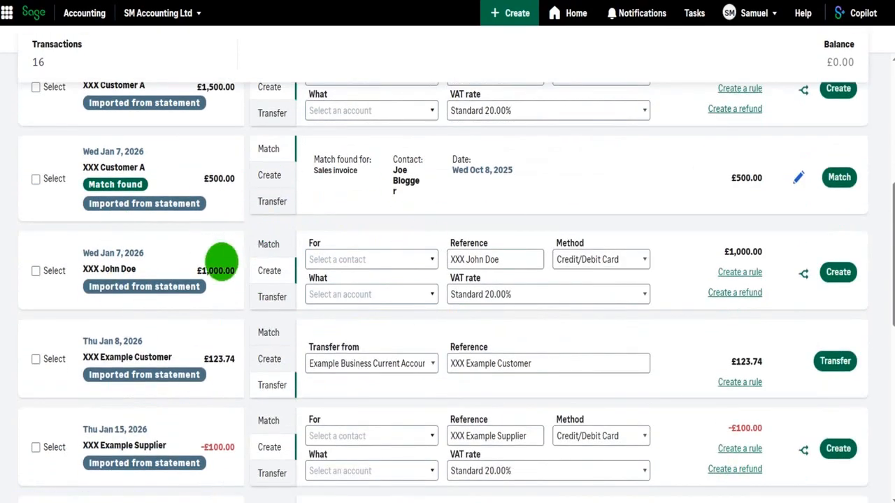
scroll(226, 261, down, 3)
scroll(235, 261, up, 4)
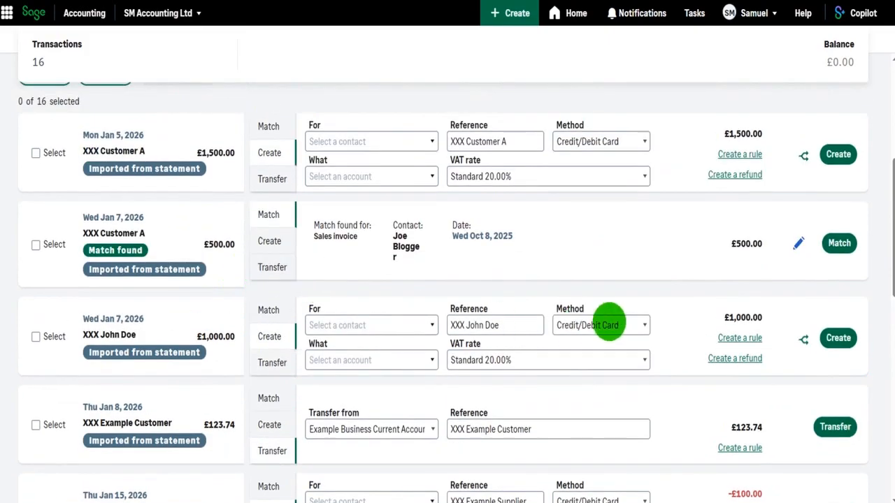
scroll(629, 297, up, 2)
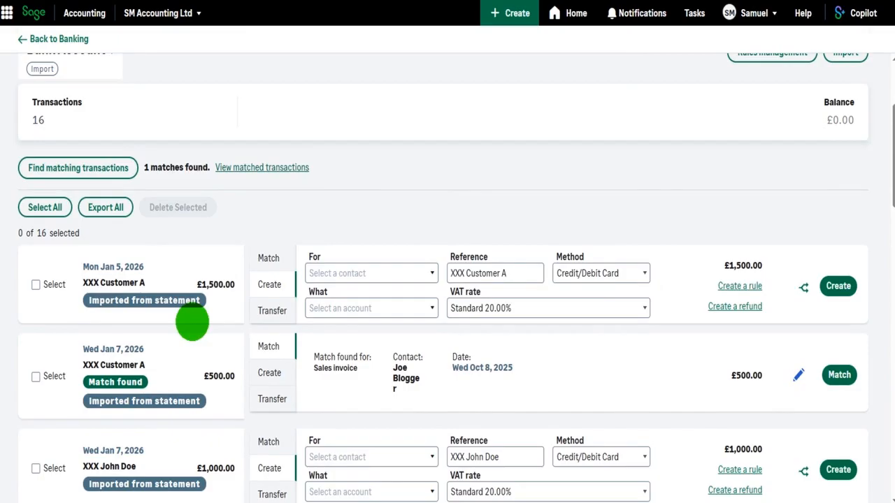
scroll(192, 321, down, 2)
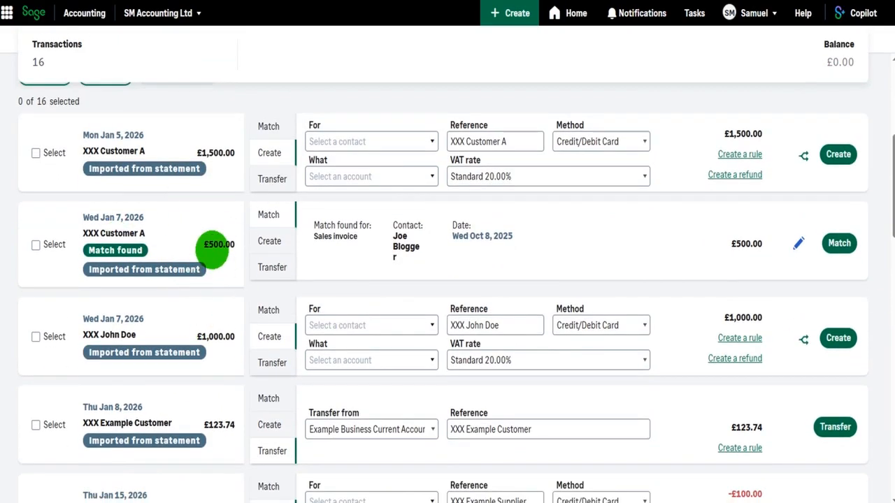
scroll(215, 249, down, 4)
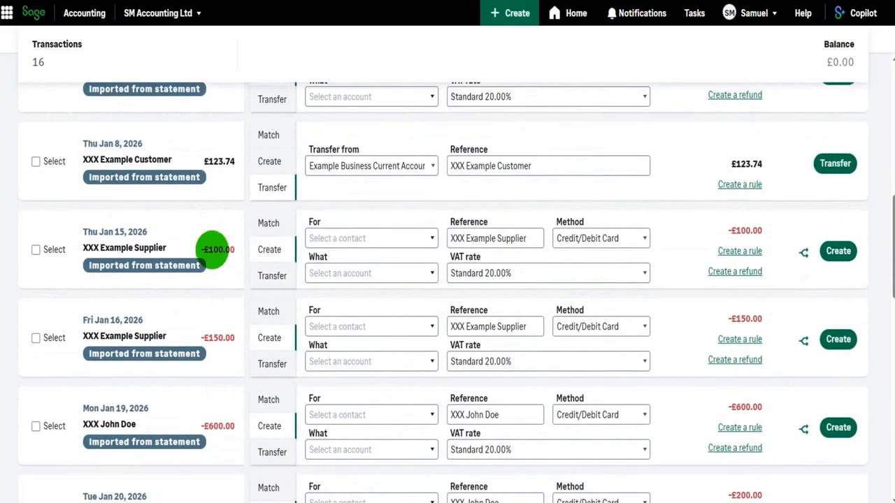
scroll(215, 250, down, 5)
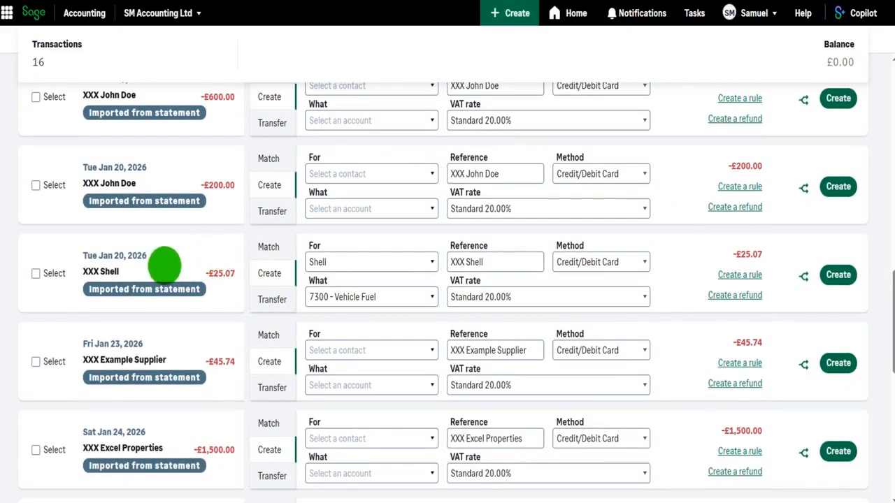
drag(135, 263, 74, 266)
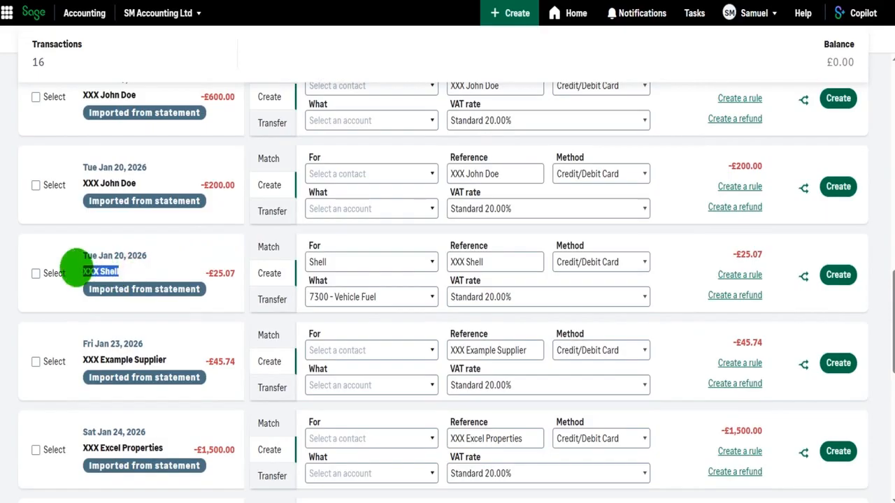
click(98, 271)
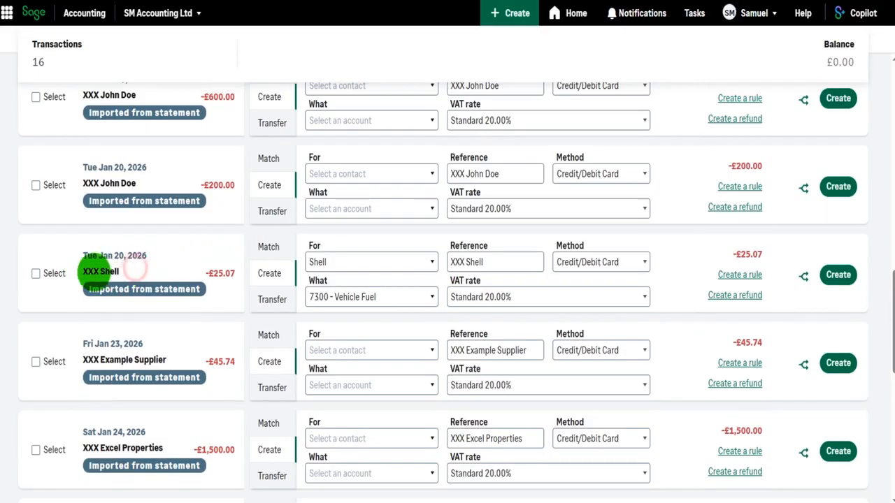
mouse_move(98, 271)
mouse_down()
mouse_move(134, 259)
mouse_move(234, 272)
mouse_up()
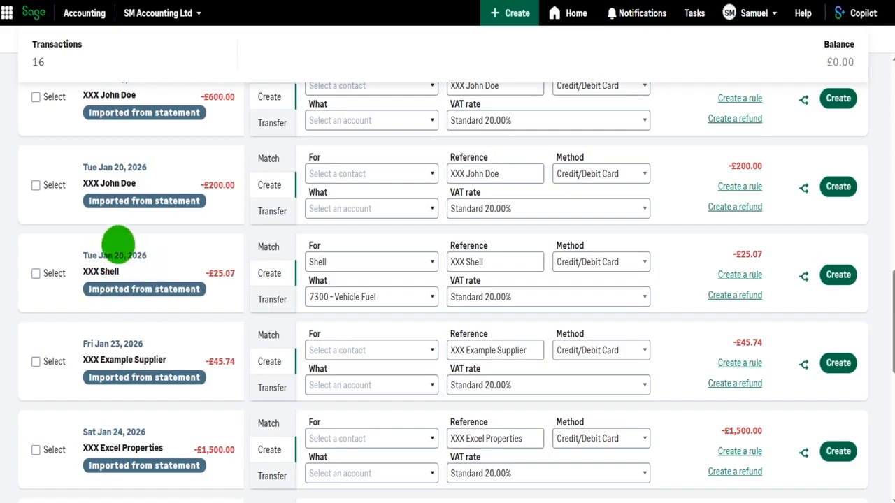
scroll(163, 253, up, 2)
scroll(163, 253, up, 3)
scroll(206, 224, down, 8)
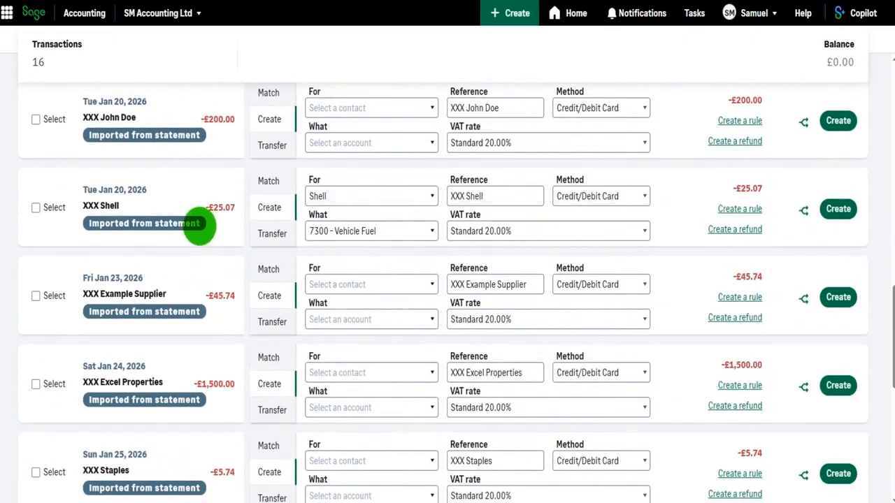
scroll(205, 282, up, 6)
scroll(209, 277, down, 2)
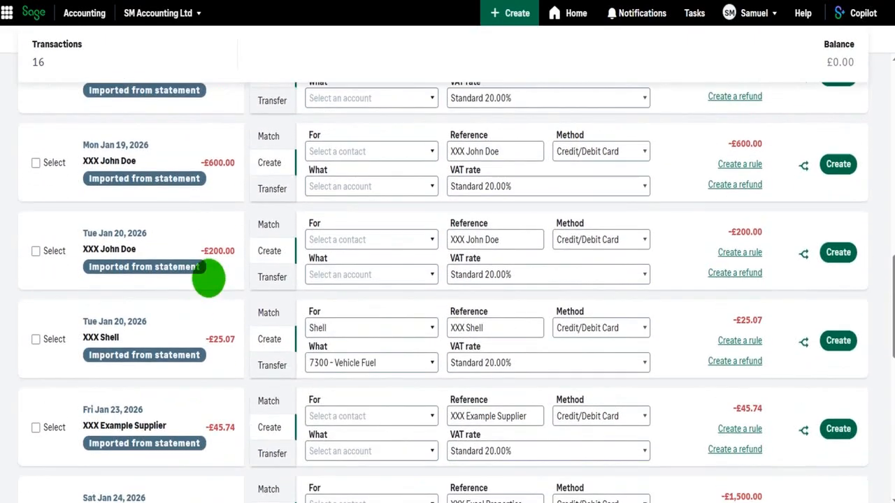
drag(131, 337, 98, 338)
click(116, 337)
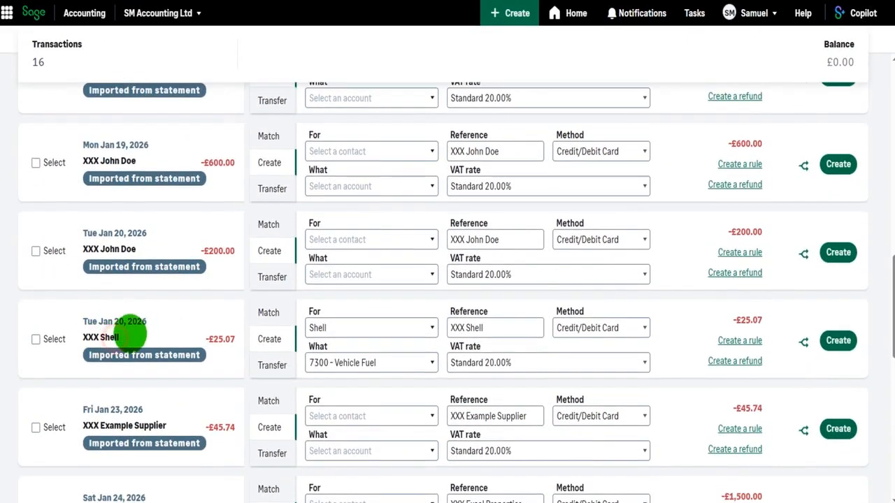
scroll(130, 330, down, 1)
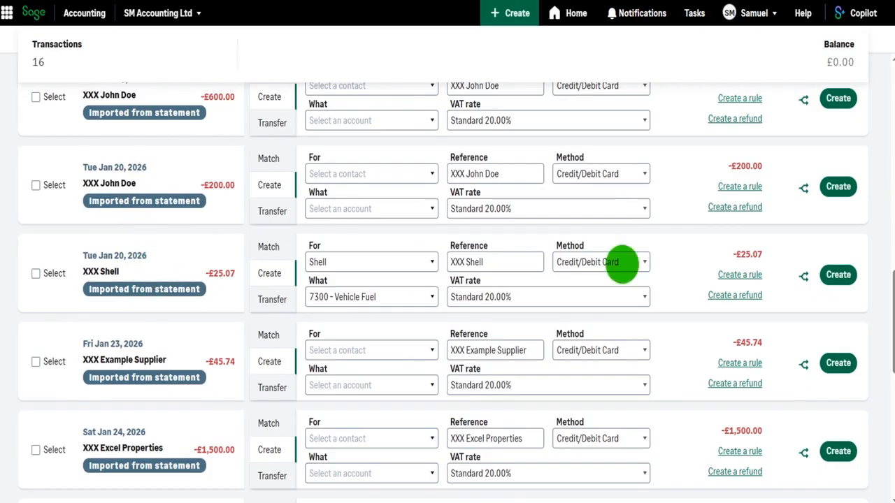
- Start creating a rule from the XXX Shell transaction and name the rule Shell
click(741, 274)
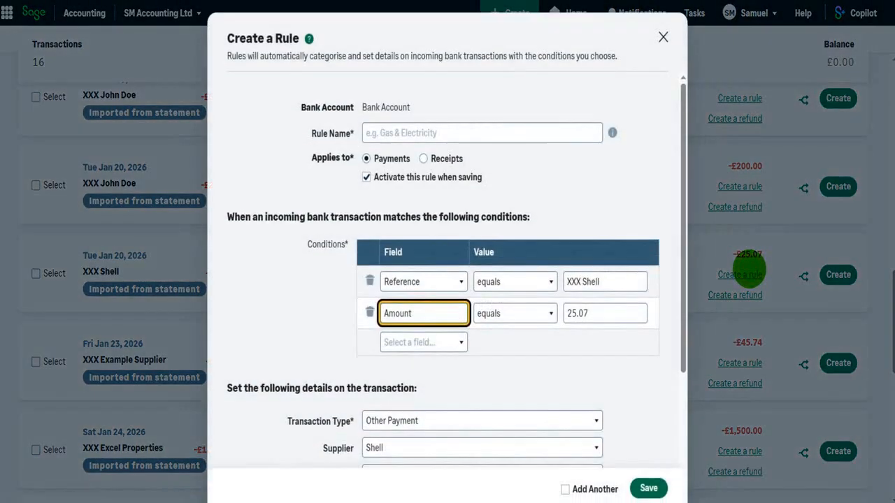
scroll(503, 280, down, 1)
scroll(483, 308, down, 3)
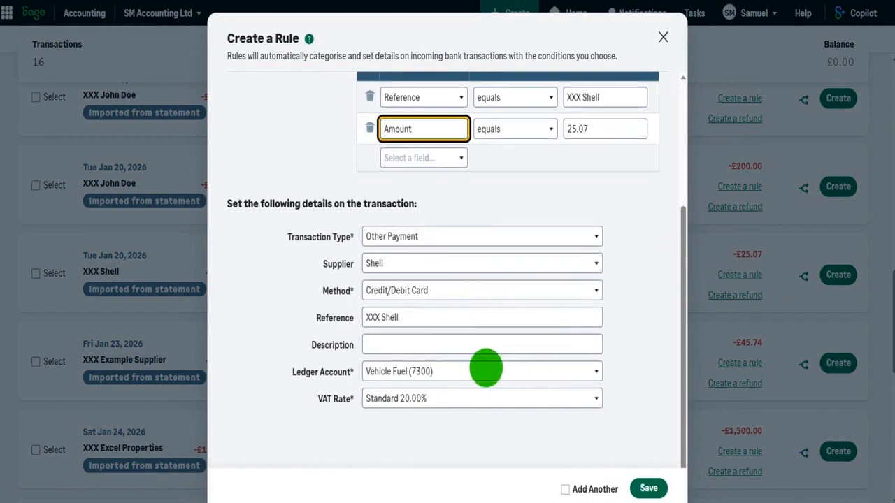
scroll(485, 366, up, 3)
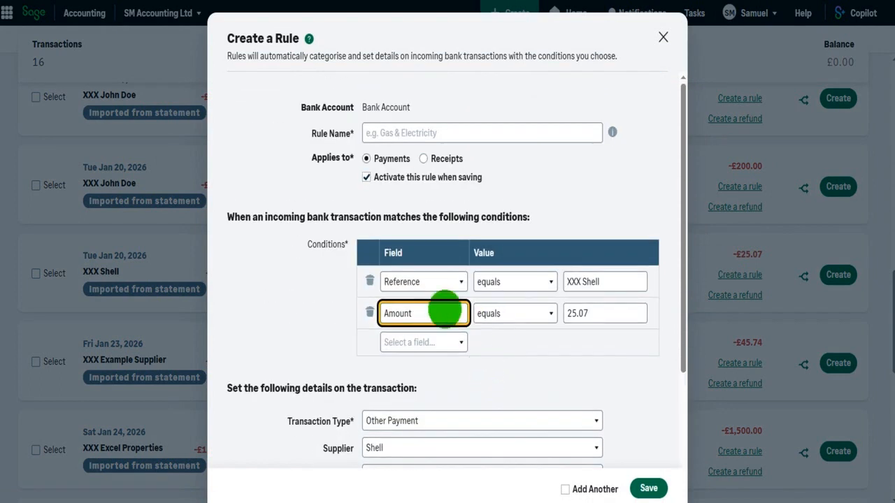
click(376, 133)
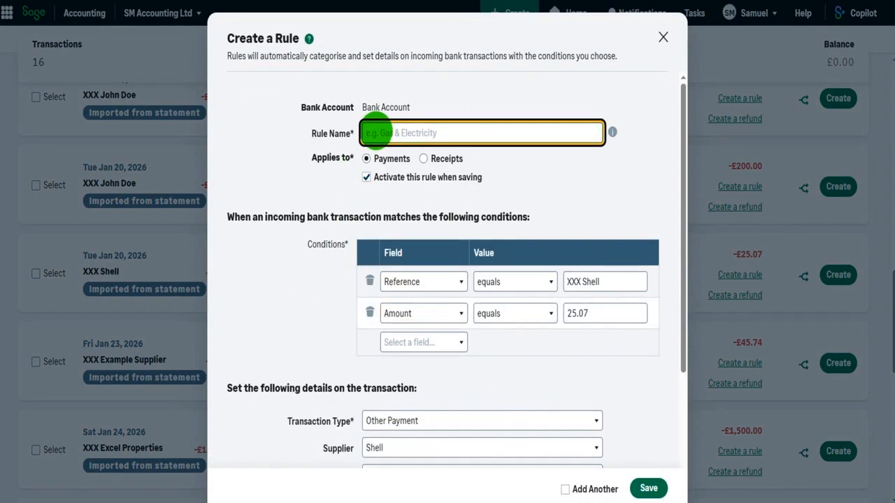
text(Shell)
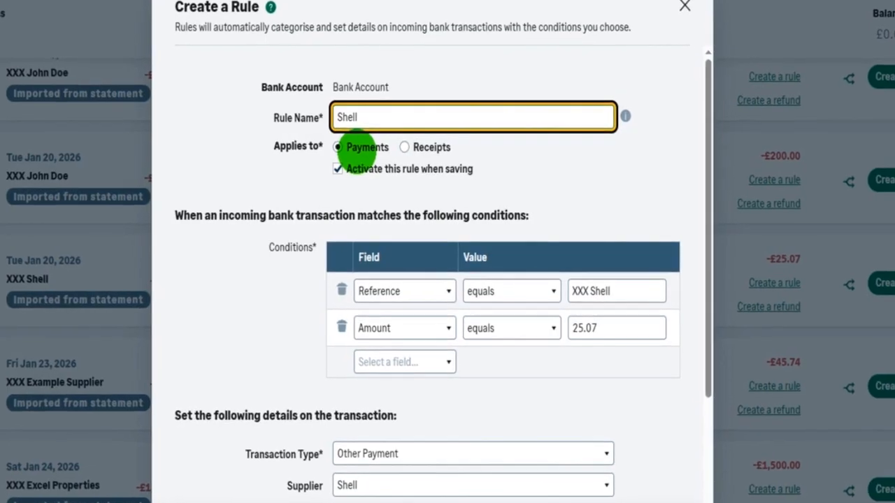
- Add Account Number / IBAN, Cheque Number, Sort Code / BIC and Date conditions to the rule
scroll(353, 168, down, 1)
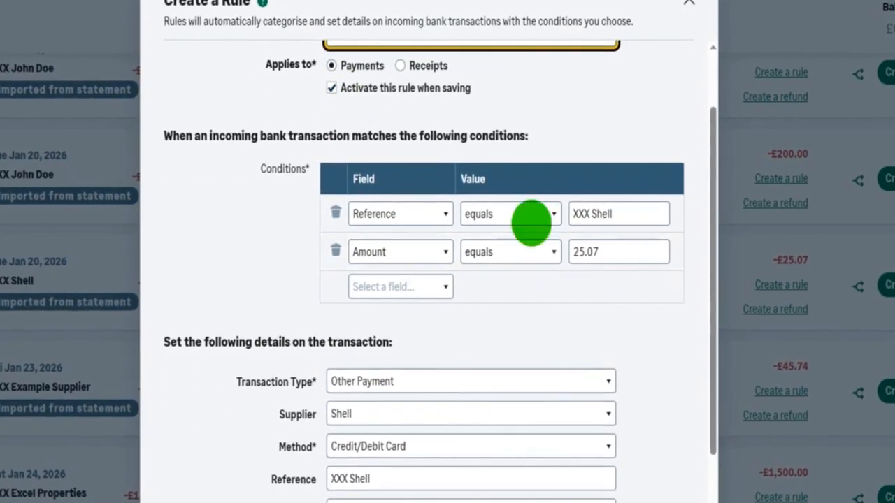
click(425, 286)
click(397, 315)
click(396, 324)
click(401, 349)
click(391, 368)
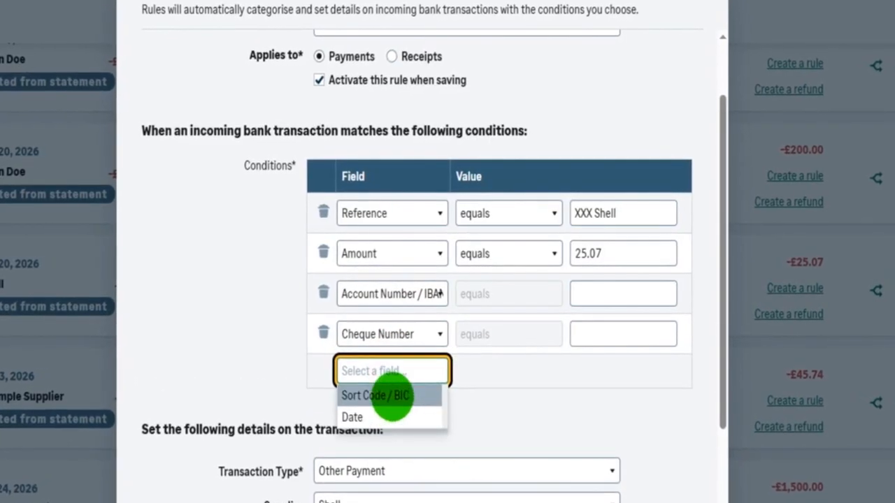
click(390, 393)
click(389, 411)
click(390, 435)
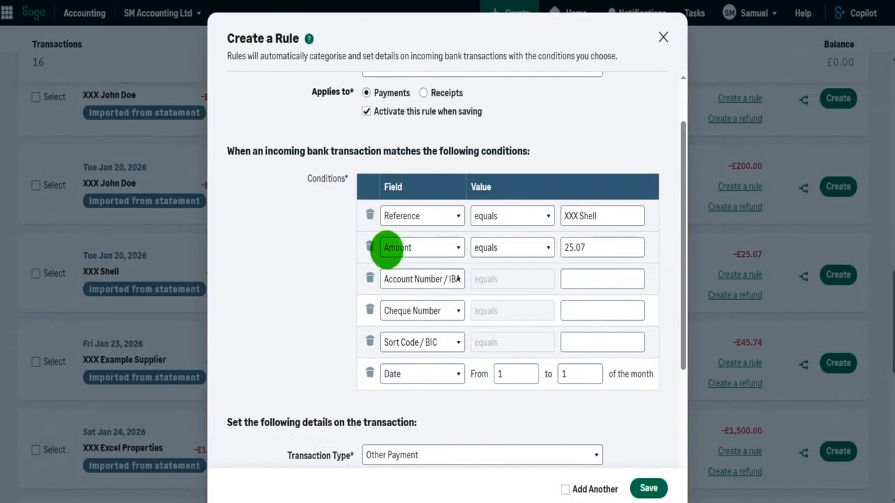
- Delete all conditions except the Reference equals XXX Shell condition
click(369, 248)
click(372, 248)
click(370, 248)
click(370, 247)
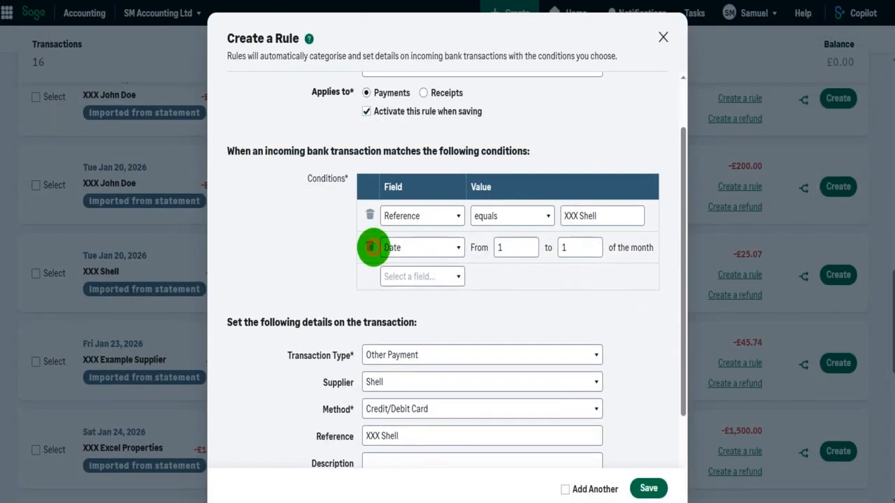
click(371, 248)
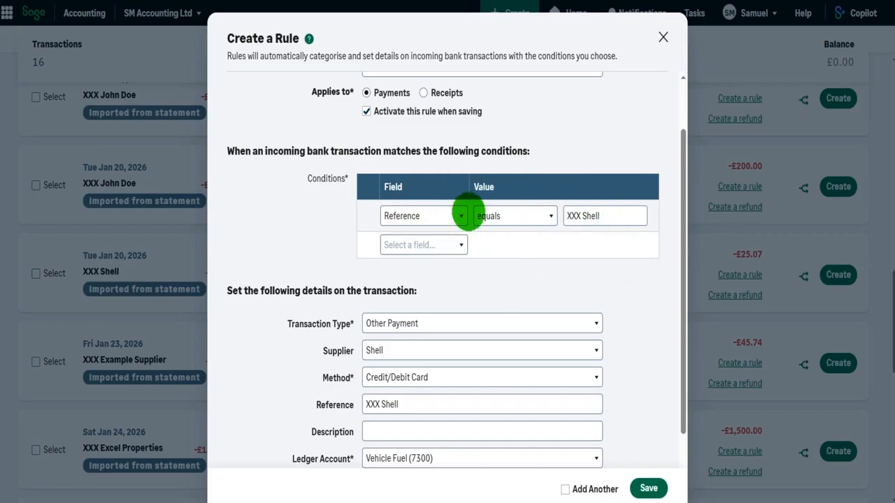
- Select Shell again as the rule's supplier
scroll(472, 204, down, 1)
scroll(391, 280, down, 1)
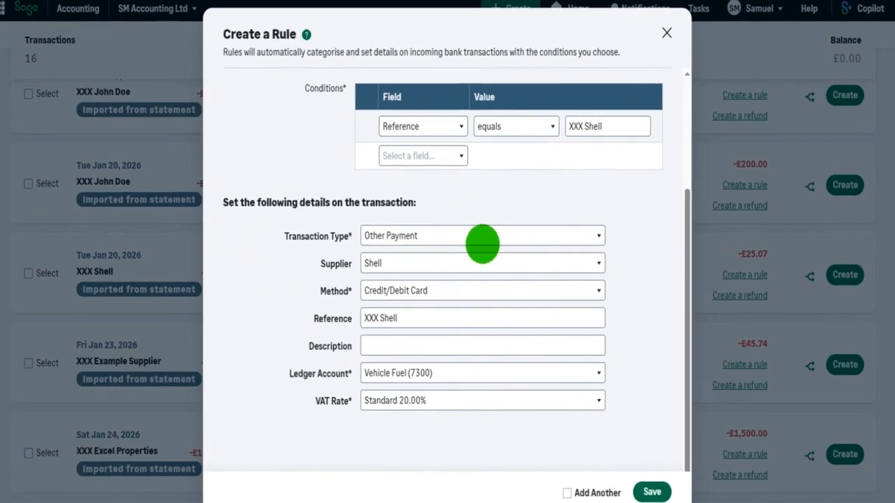
scroll(483, 239, up, 2)
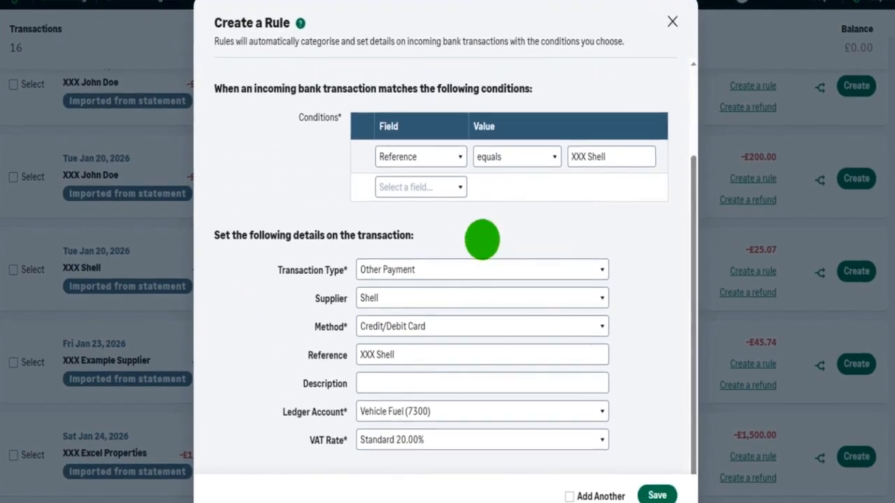
scroll(391, 168, down, 2)
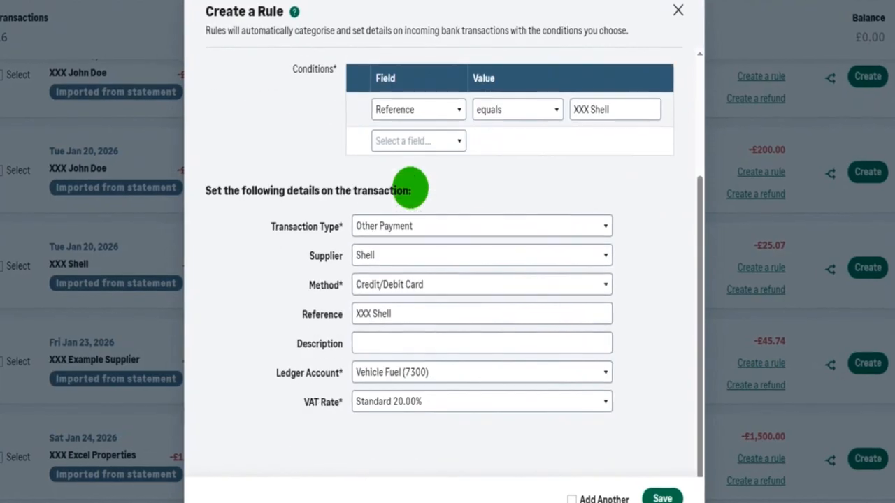
click(392, 231)
click(397, 262)
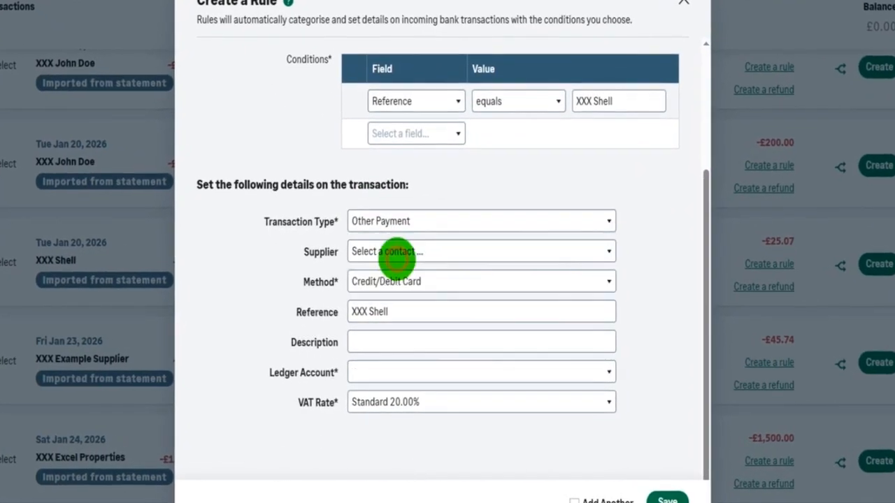
click(396, 253)
text(Shell)
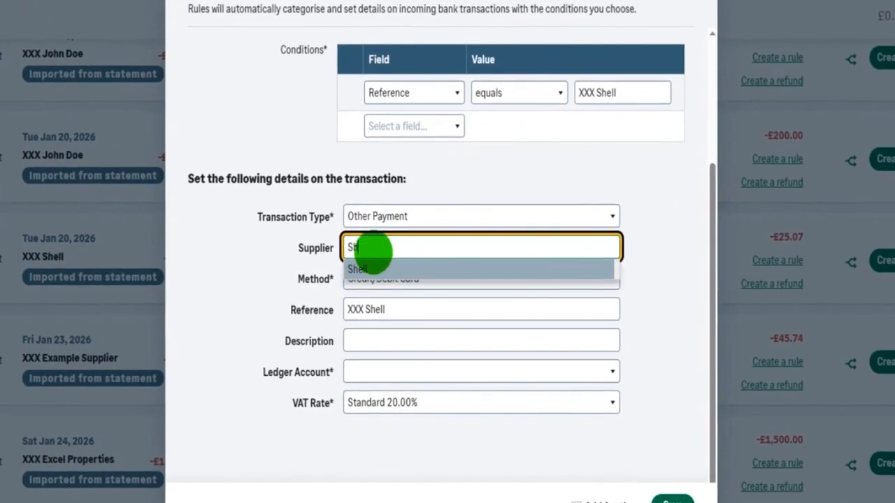
click(367, 264)
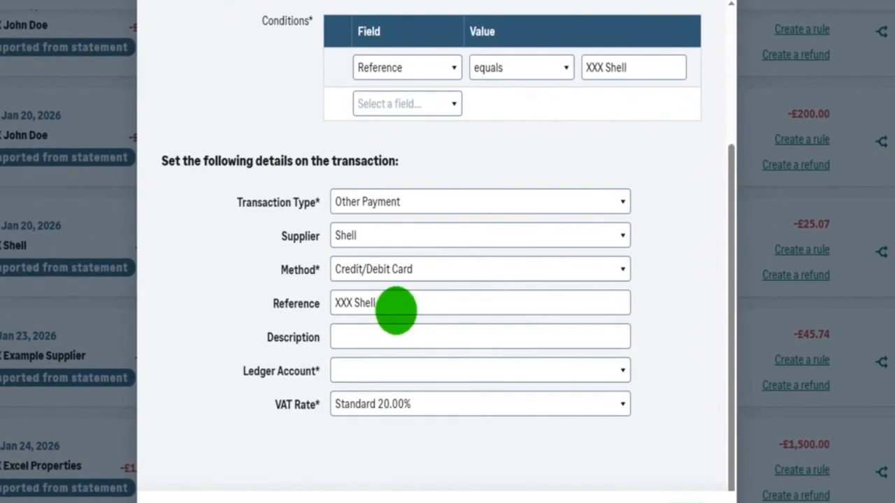
- Set the rule's description to Fuel and its ledger account to Vehicle Fuel (7300)
click(385, 301)
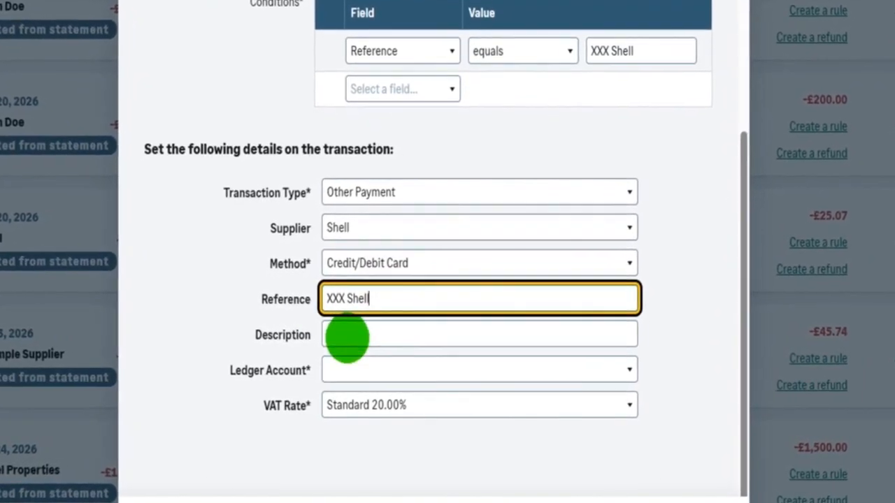
click(349, 337)
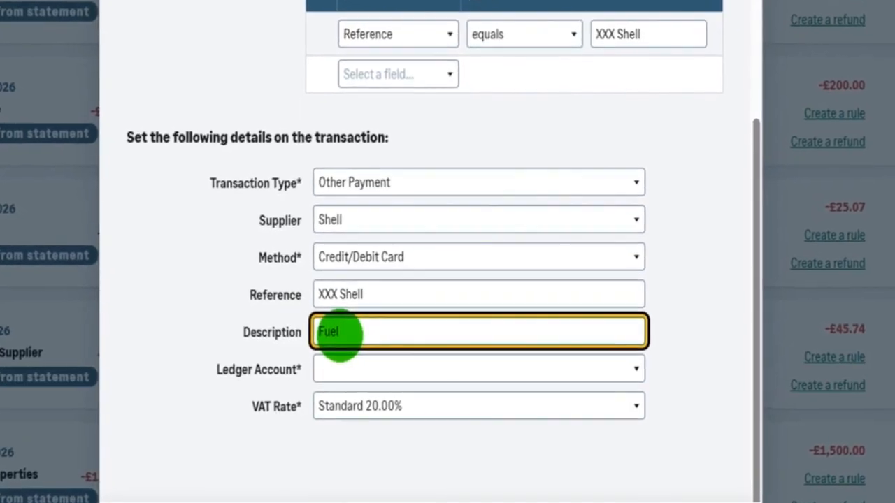
click(344, 361)
text(fue)
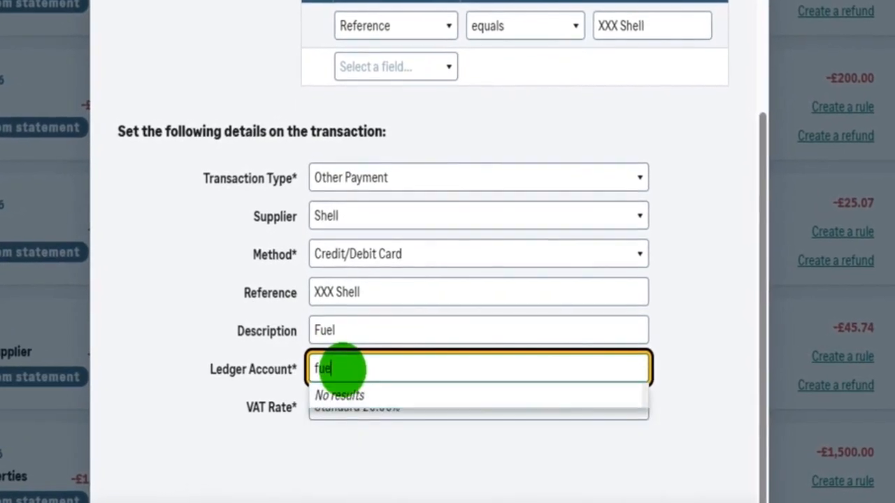
text(l)
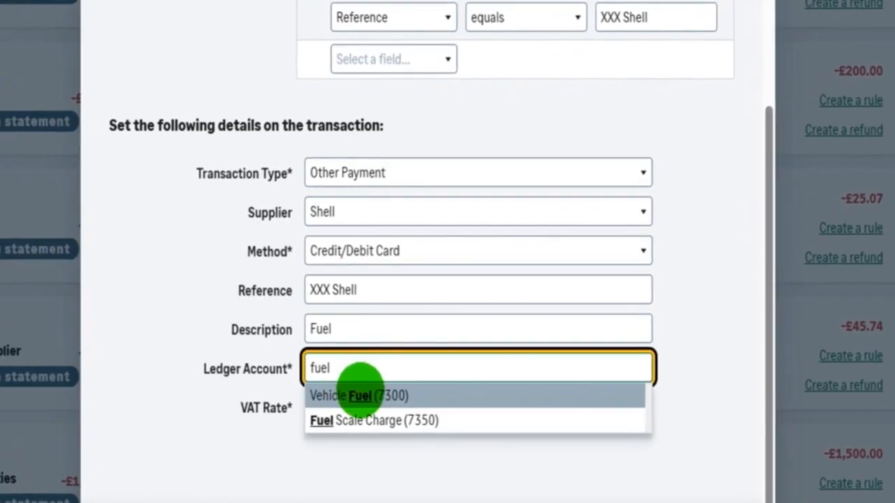
click(360, 391)
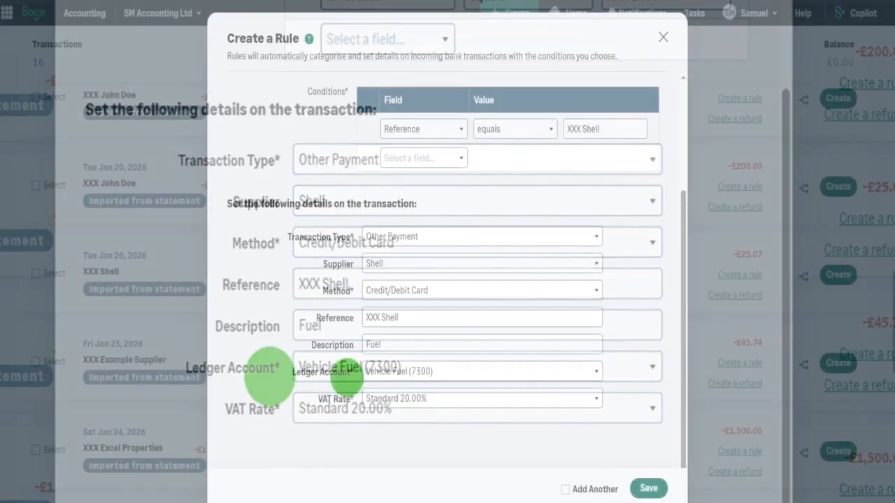
- Save the Shell rule
scroll(346, 377, up, 3)
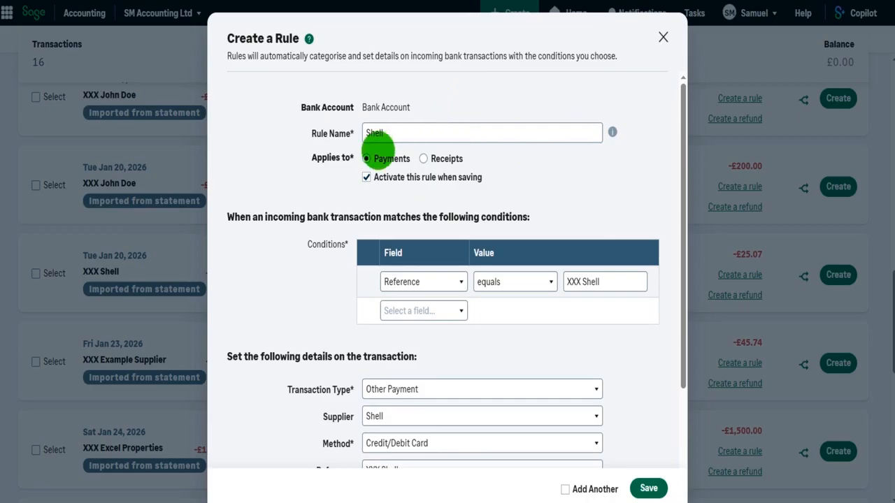
scroll(461, 140, down, 1)
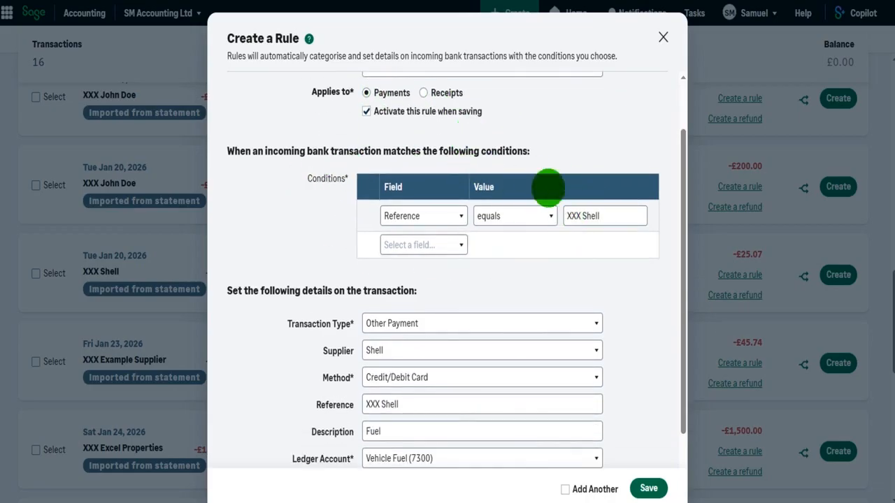
scroll(405, 219, down, 1)
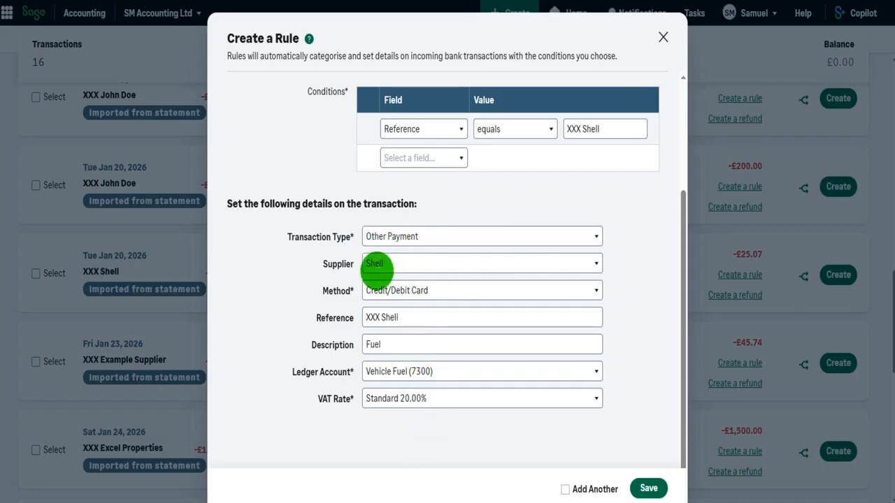
click(648, 488)
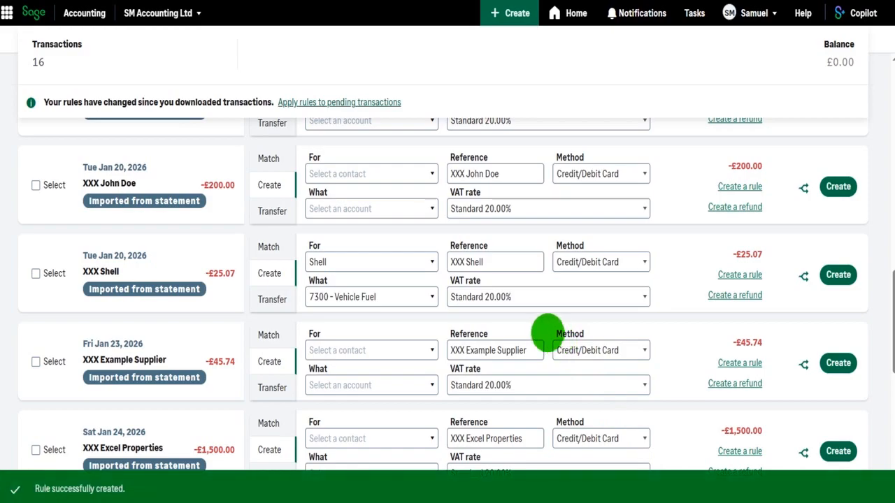
- Review the pending transactions, including the Jan 31 XXX Shell and the XXX Bank Charge entries
scroll(527, 320, down, 10)
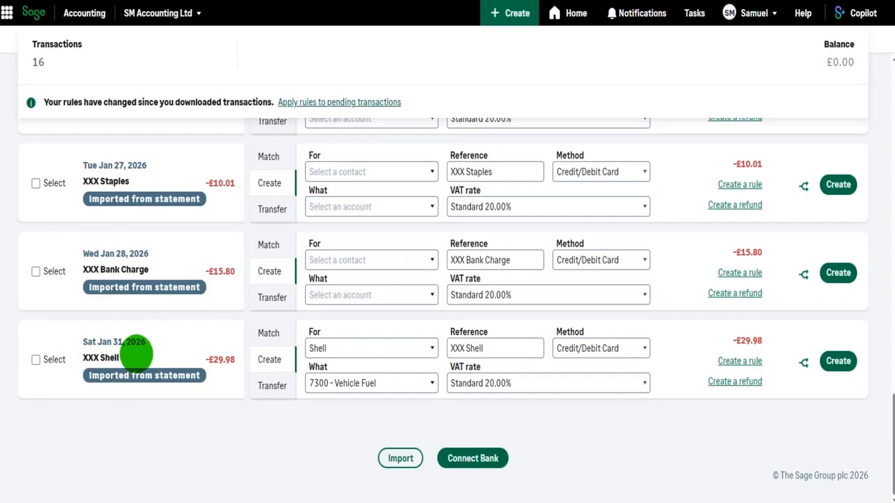
scroll(137, 350, up, 2)
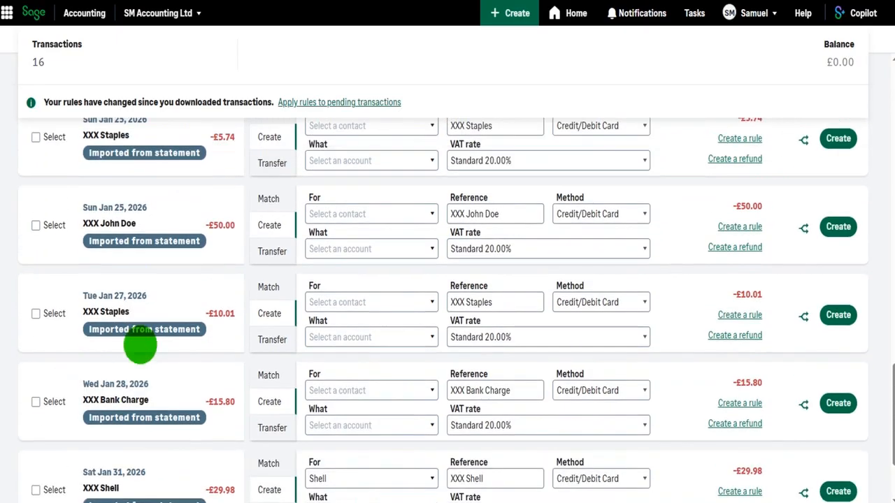
scroll(149, 382, down, 2)
drag(136, 176, 86, 175)
click(133, 175)
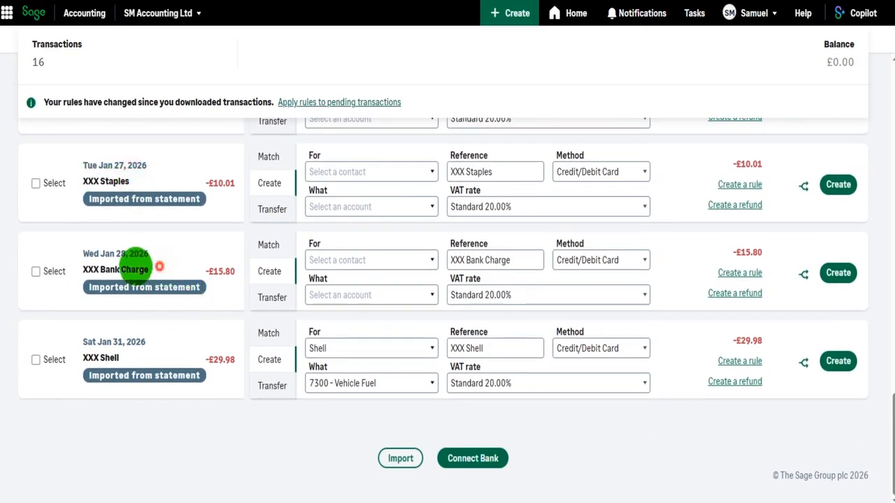
drag(150, 269, 93, 266)
click(95, 264)
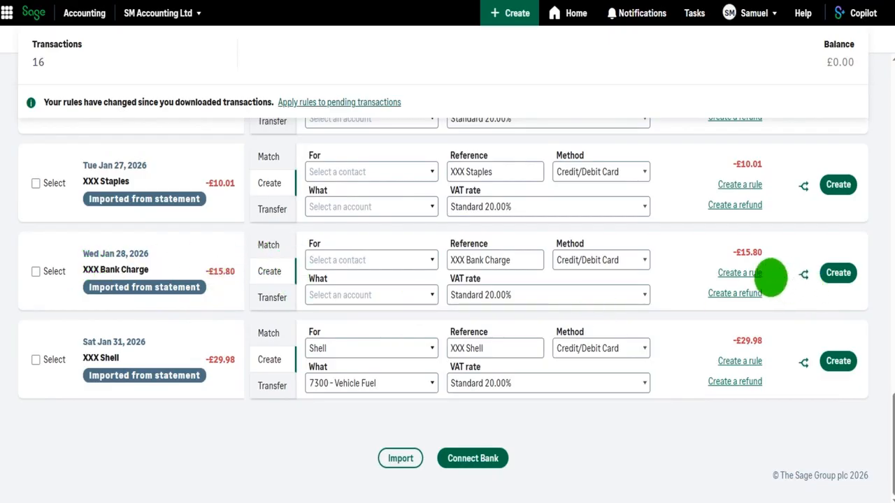
- Start a rule from the XXX Bank Charge transaction, name it Bank charge, and delete its Amount condition
click(747, 272)
click(469, 140)
text(Bank charge)
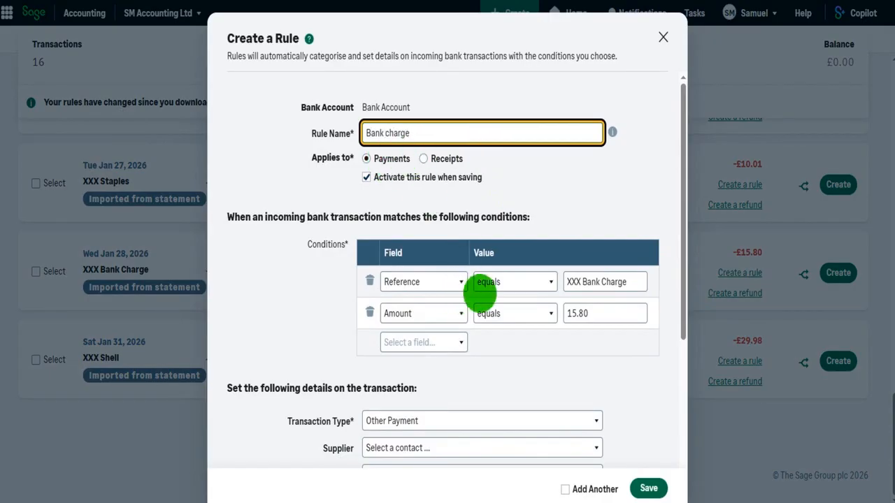
click(370, 312)
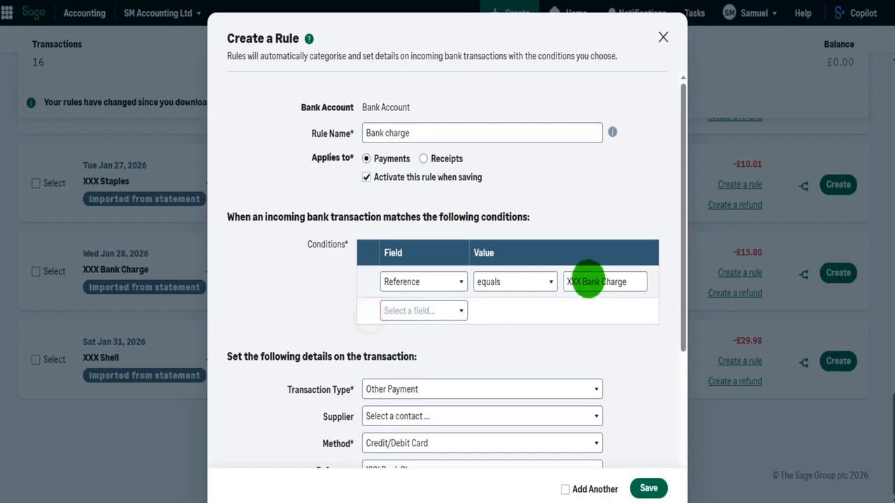
- Set the rule's method to Electronic and its description to HSBC Bank Charge
scroll(605, 283, down, 3)
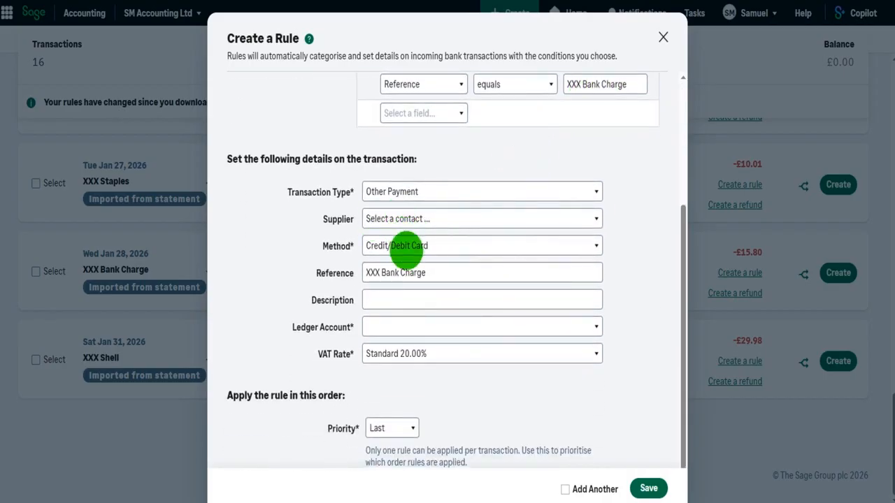
click(410, 247)
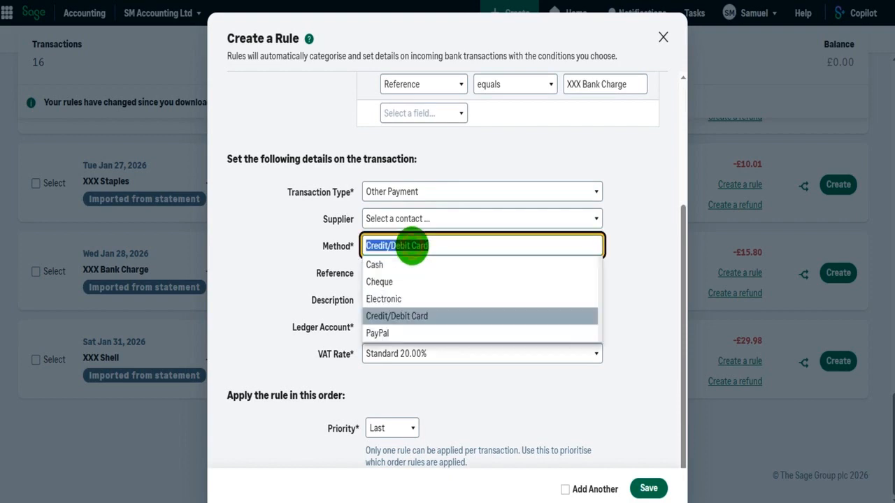
click(440, 299)
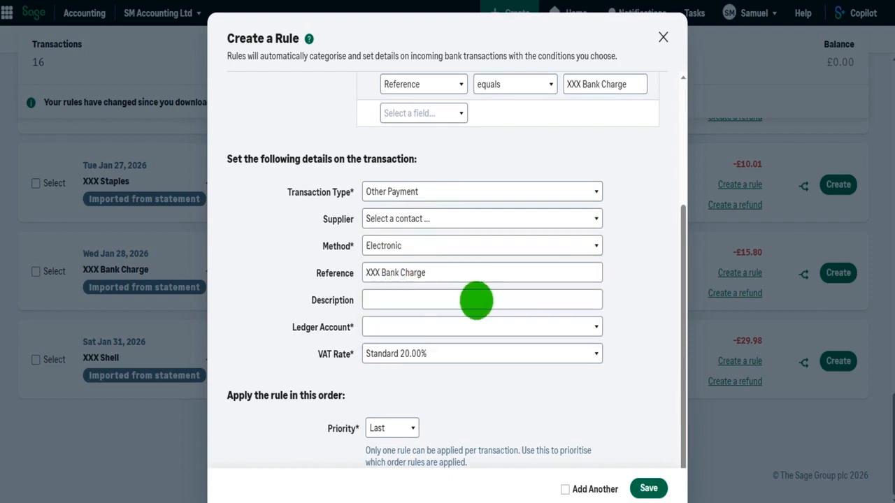
click(399, 302)
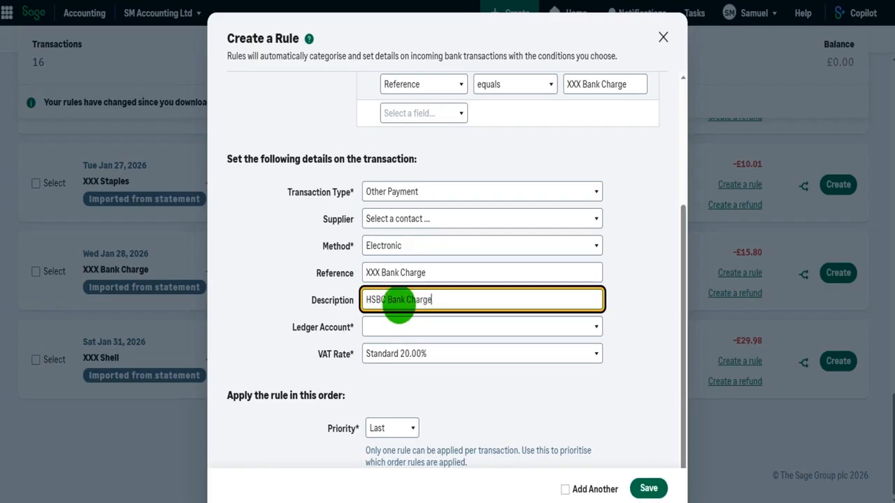
- Set the ledger account to Bank Charges (7900) and the VAT rate to Exempt 0.00%
click(400, 325)
text(ba)
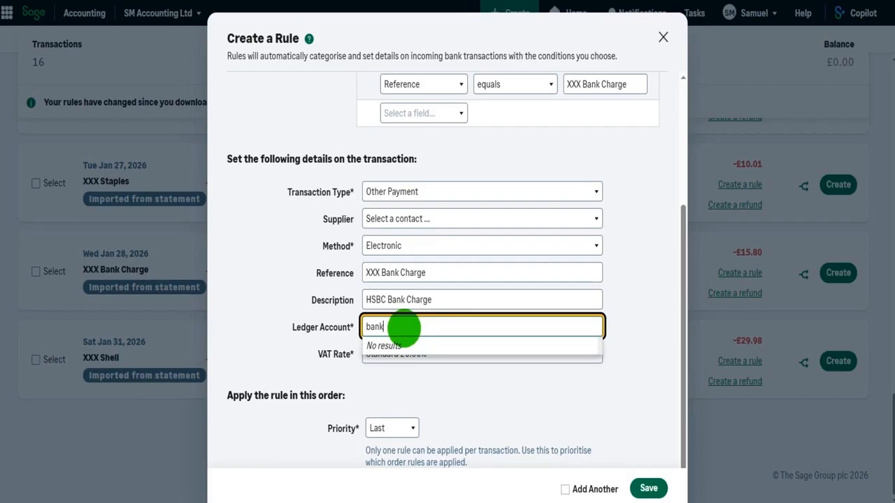
text(nk)
click(415, 344)
click(440, 355)
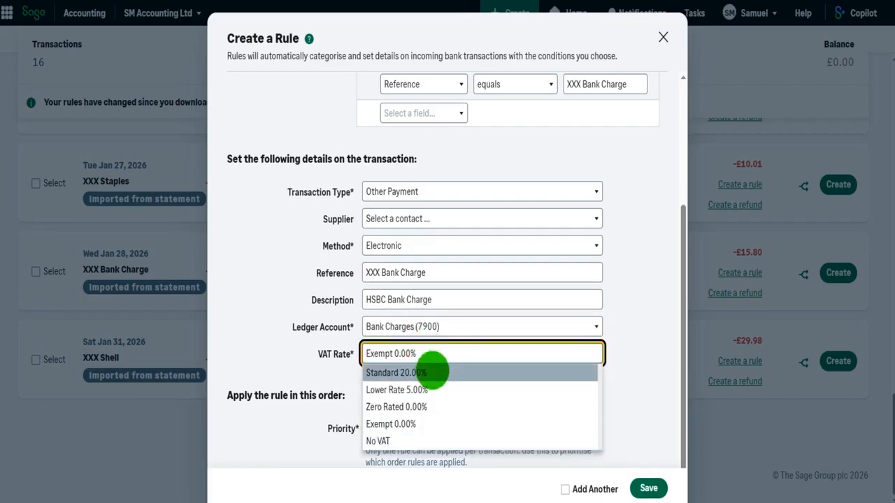
click(410, 424)
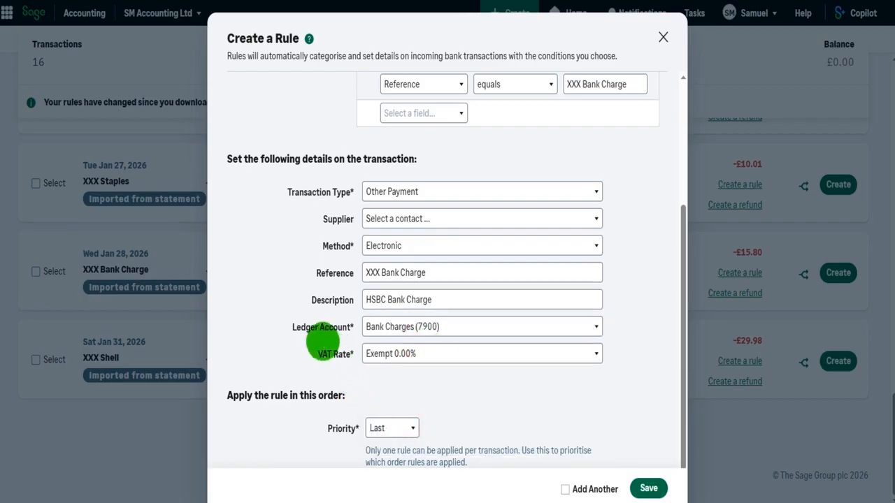
- Save the Bank charge rule
scroll(291, 320, down, 1)
scroll(587, 412, up, 1)
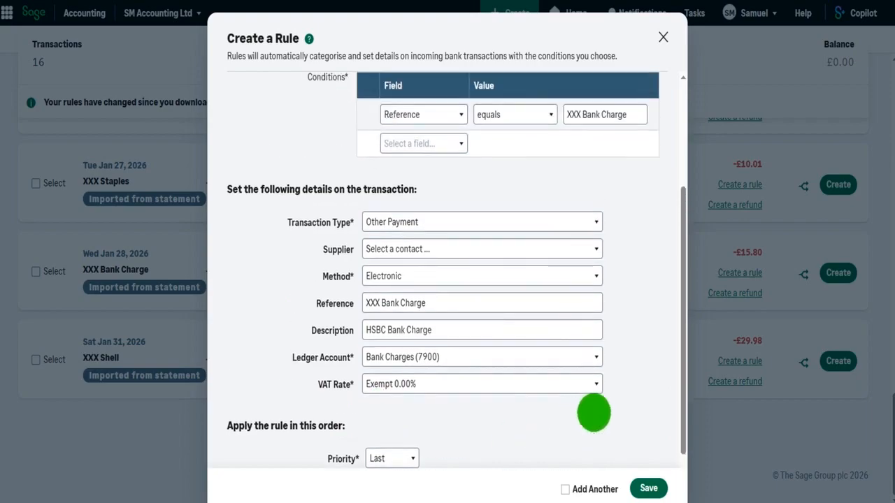
click(647, 487)
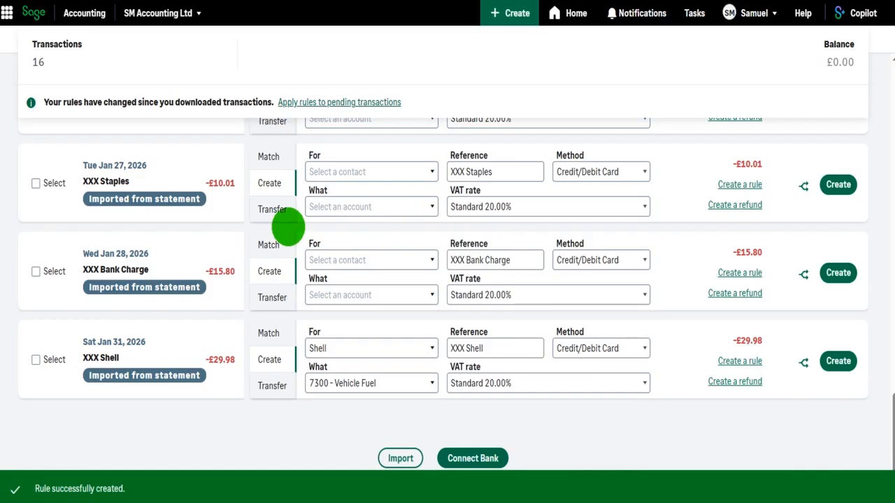
- Start a rule from the XXX Example Customer receipt and name it Customer A Sales
scroll(213, 252, up, 5)
scroll(218, 263, up, 10)
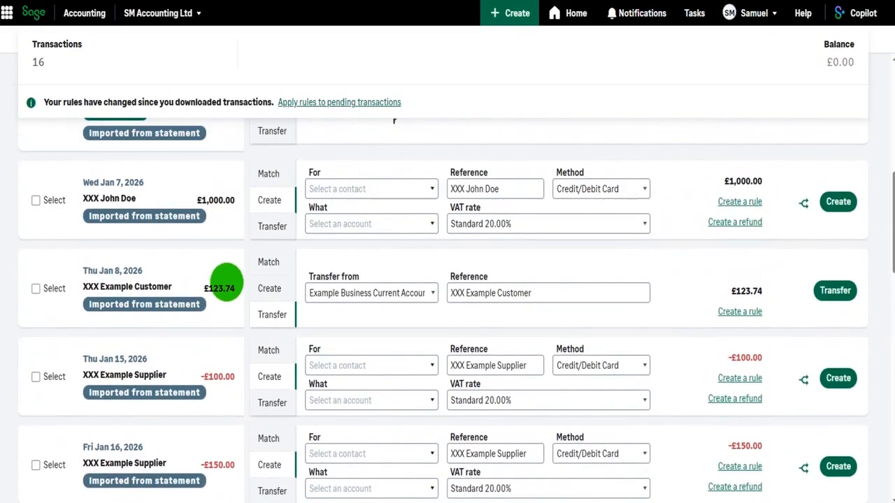
scroll(233, 296, up, 3)
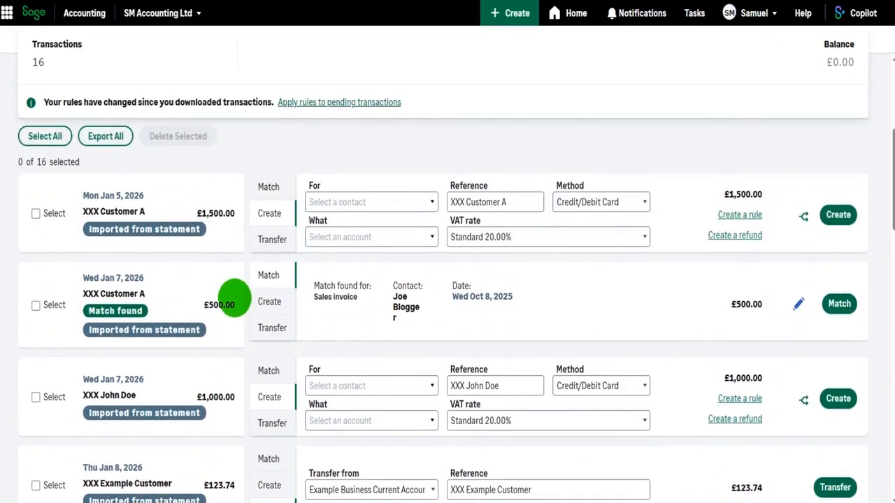
scroll(238, 301, down, 3)
drag(240, 299, 150, 286)
click(151, 283)
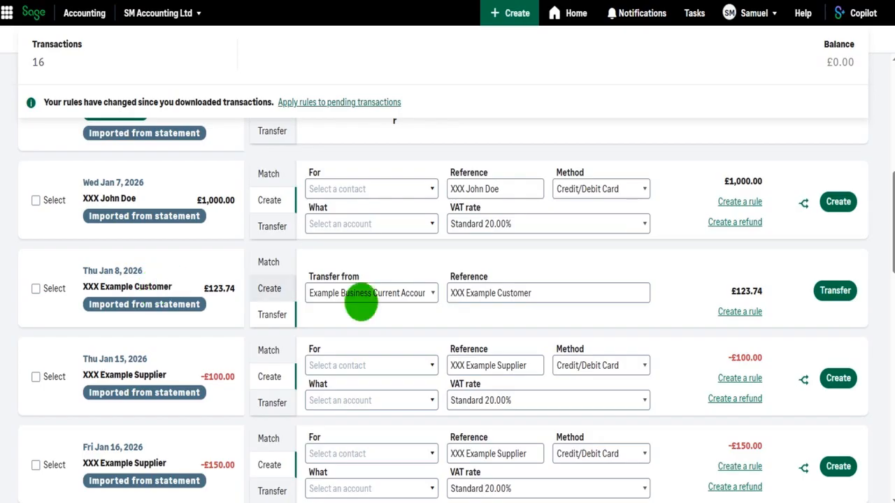
click(740, 311)
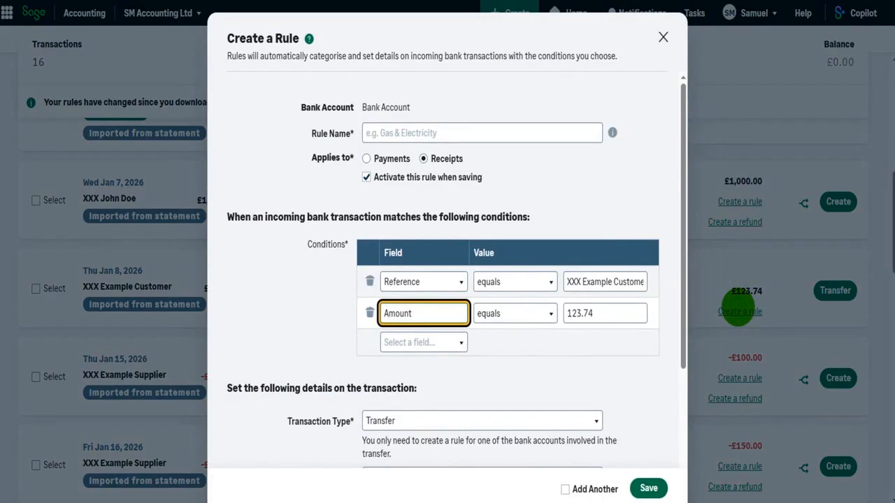
click(455, 136)
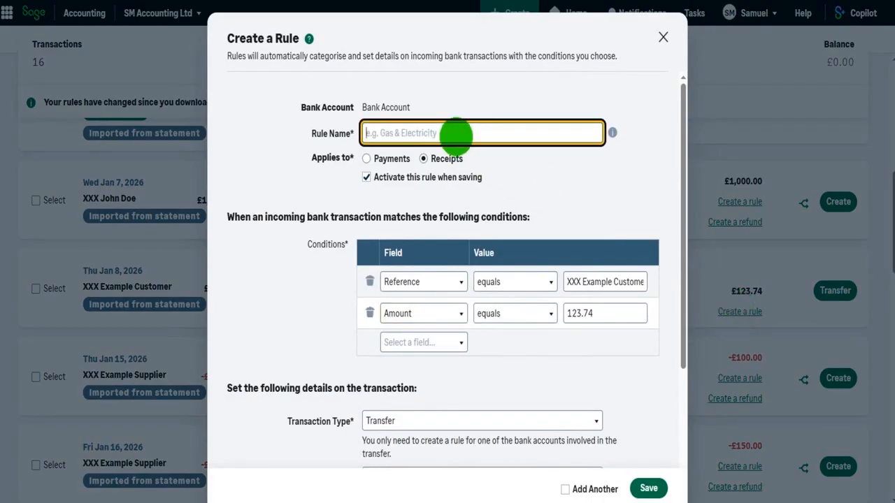
text(Customer A Sales)
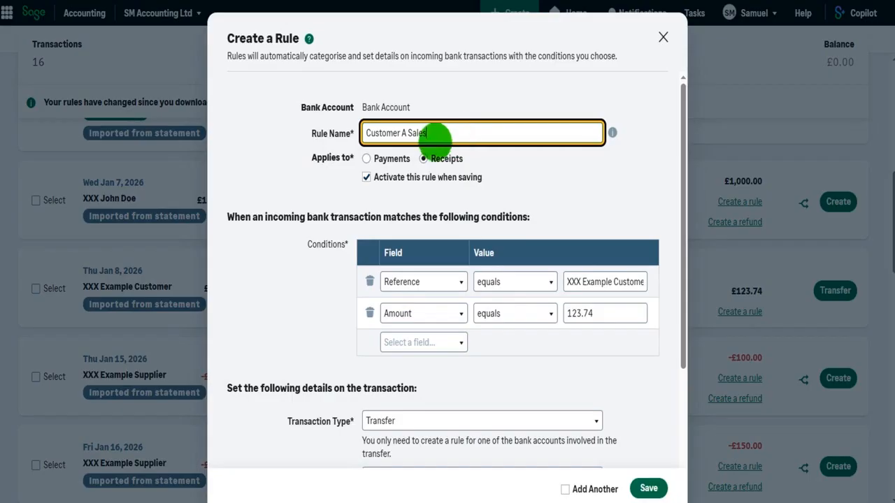
- Delete the Amount condition and set the transaction type to Other Receipt
scroll(508, 212, down, 1)
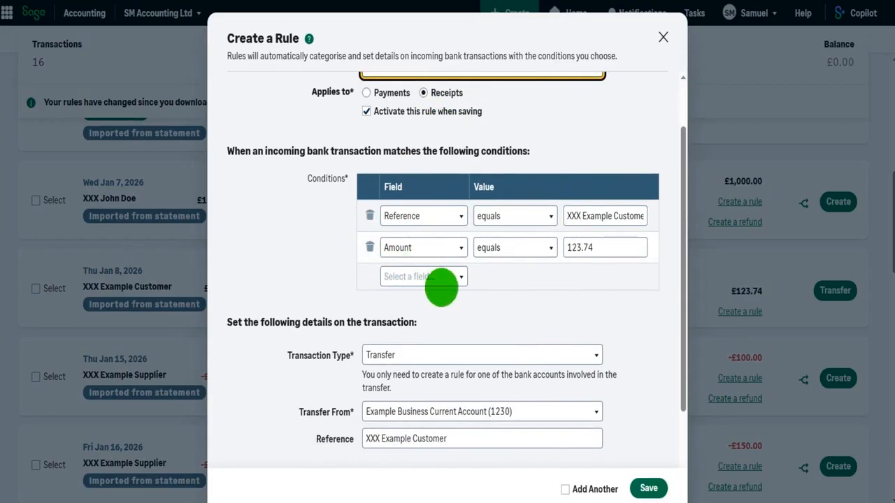
click(369, 247)
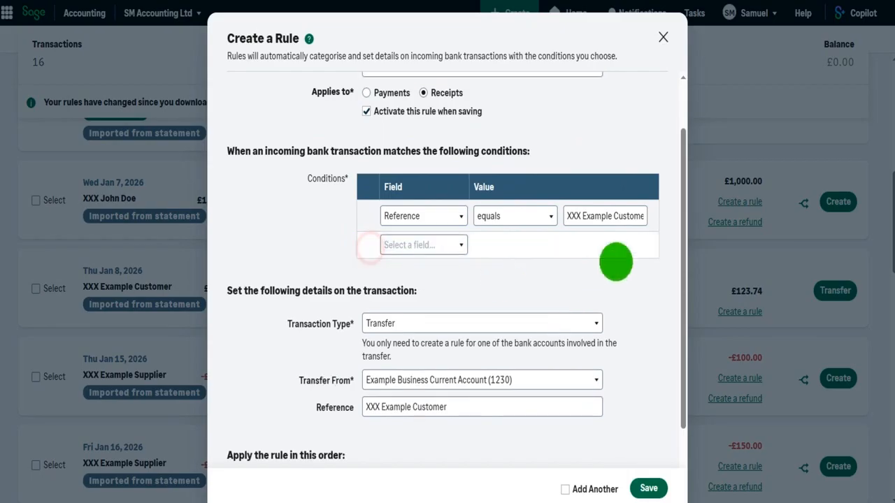
scroll(594, 228, down, 2)
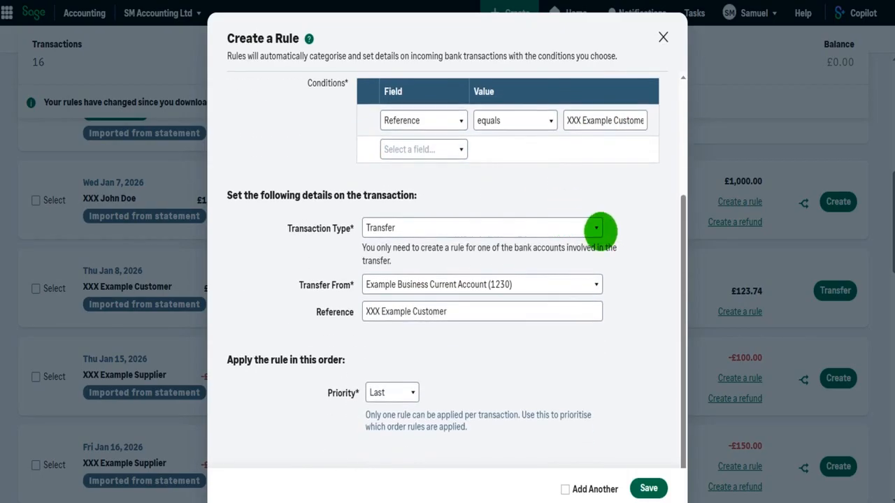
click(596, 228)
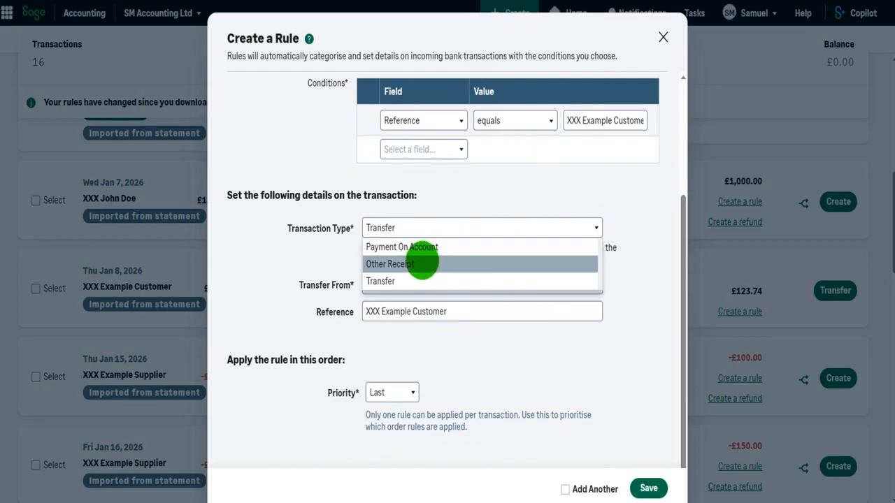
click(418, 264)
- Choose Other Receipt as the transaction type and set the payment method to Electronic
click(429, 253)
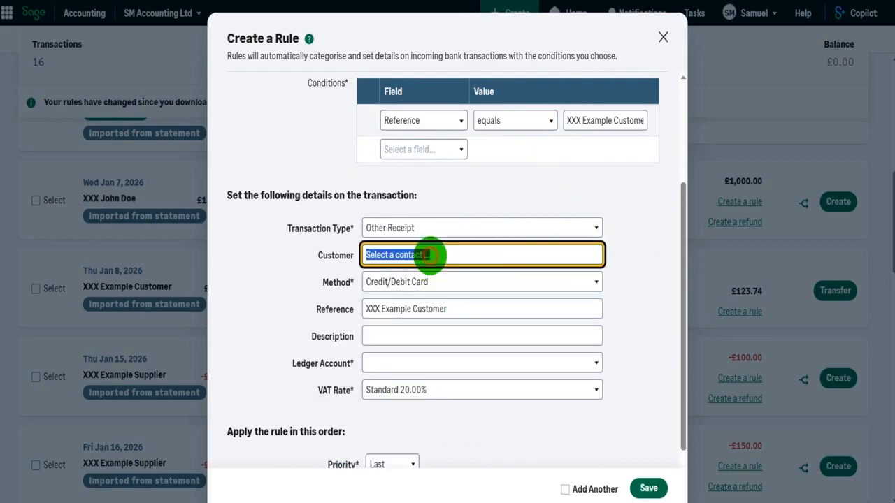
click(631, 263)
click(436, 281)
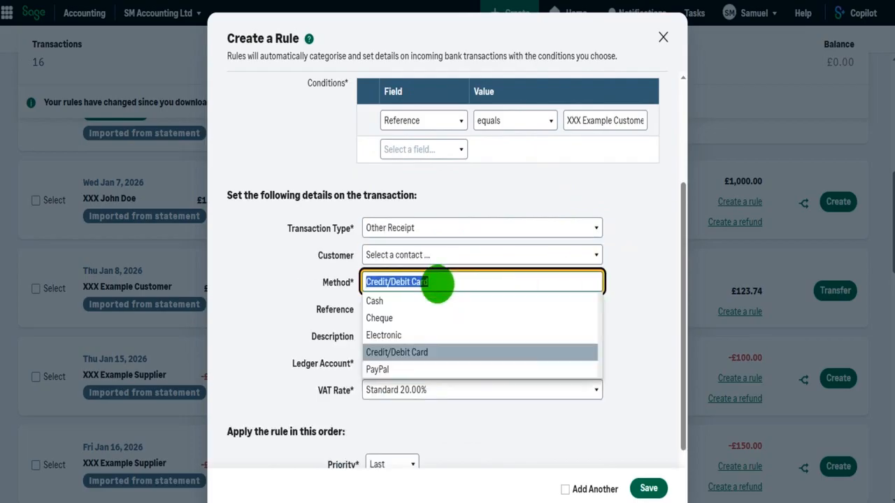
click(408, 335)
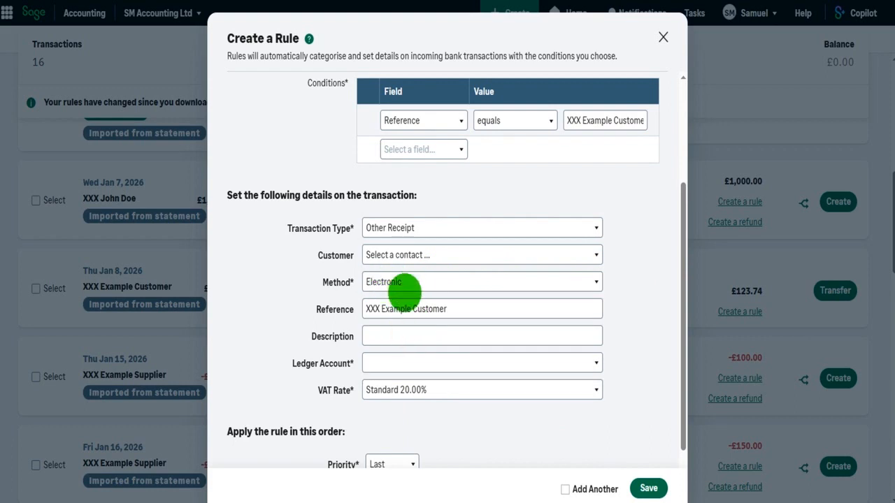
- Set the ledger account to Shop A Sales (4005) and save the Customer A Sales rule
click(376, 336)
click(396, 364)
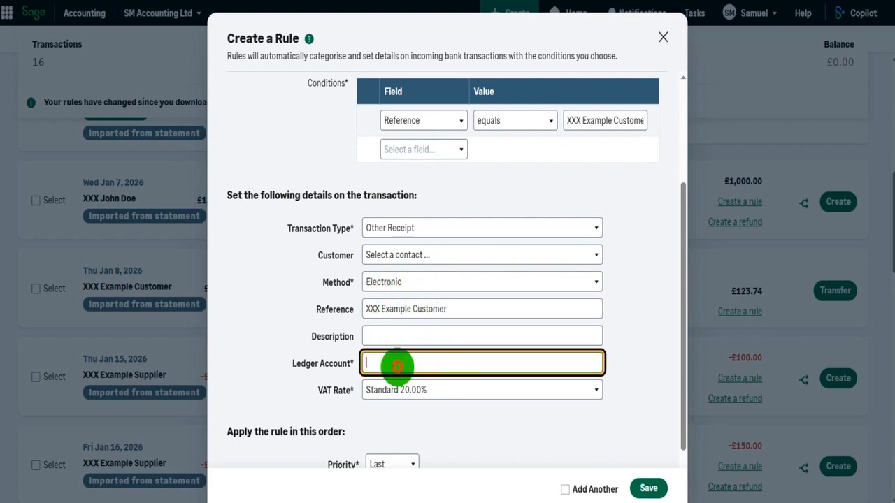
text(sal)
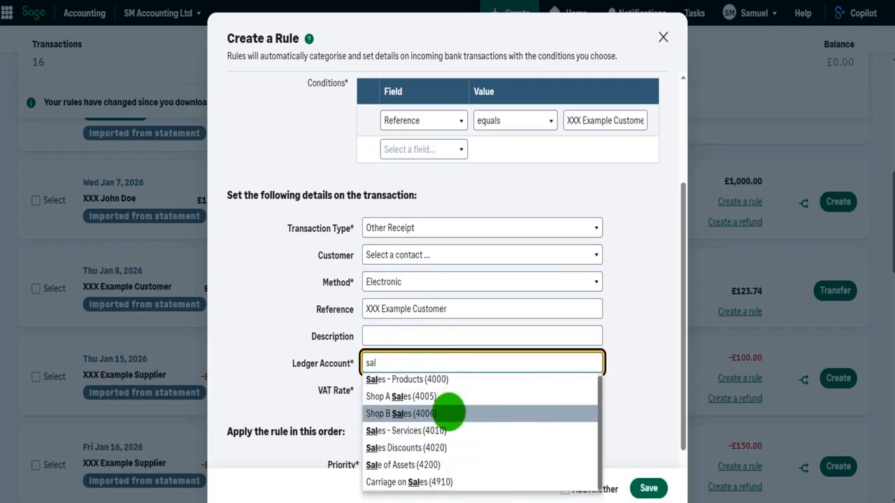
click(451, 396)
scroll(503, 407, down, 2)
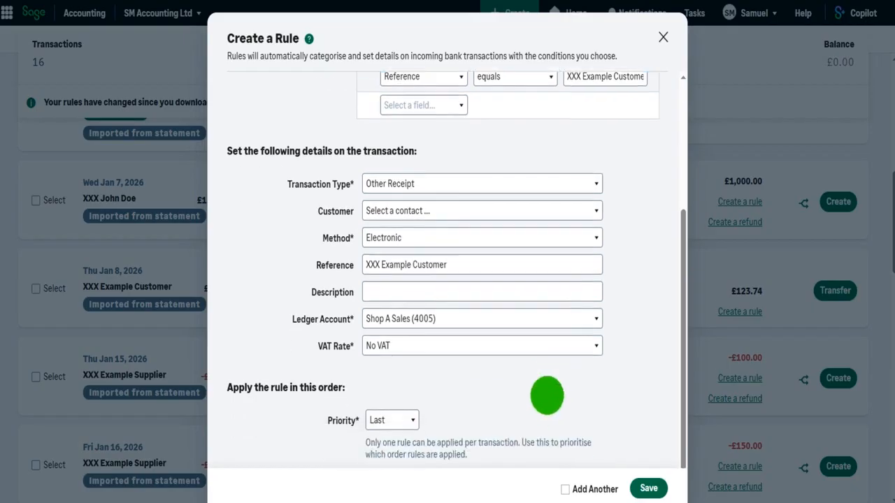
scroll(615, 413, up, 2)
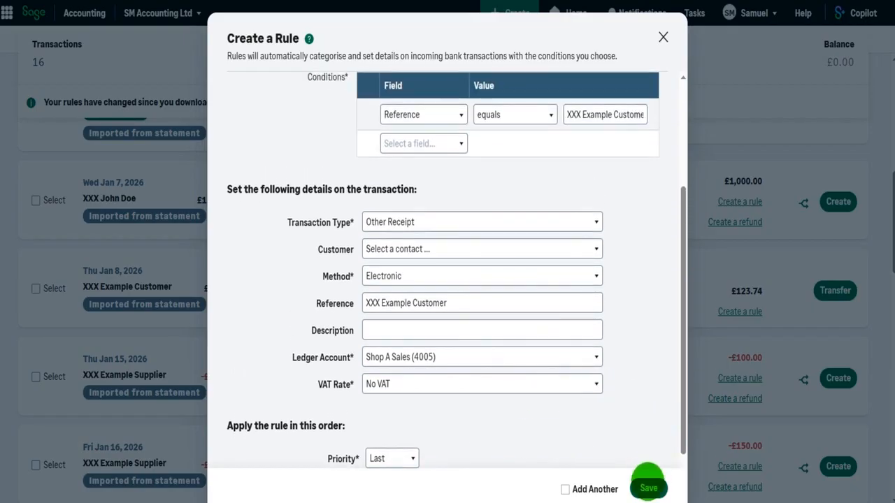
click(648, 488)
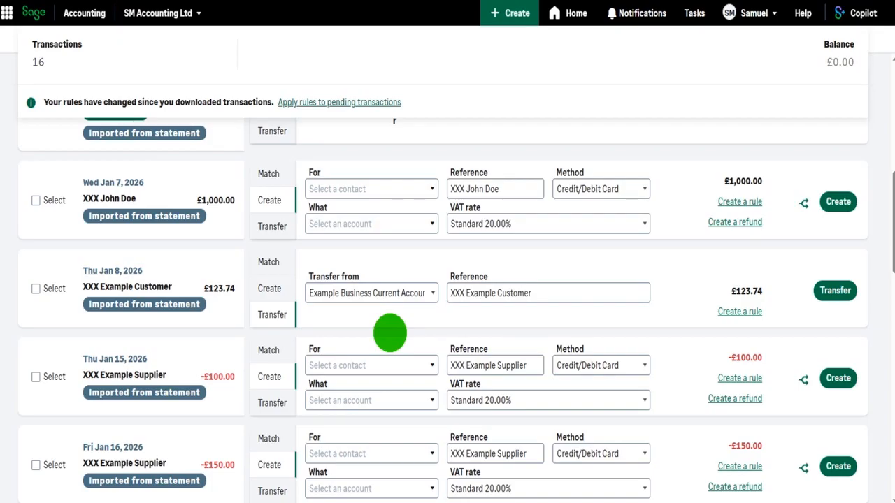
- Review the draft bank transactions list
scroll(390, 332, up, 5)
scroll(389, 332, down, 2)
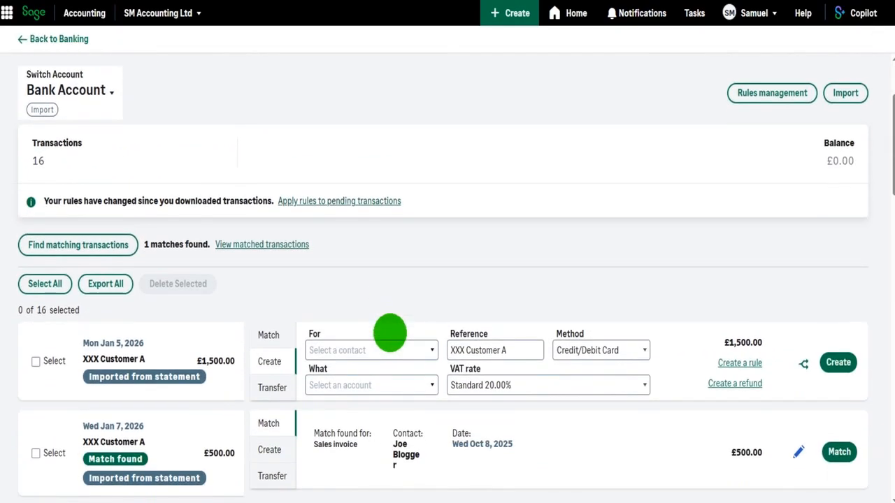
scroll(389, 333, down, 4)
scroll(798, 203, up, 1)
scroll(590, 259, down, 2)
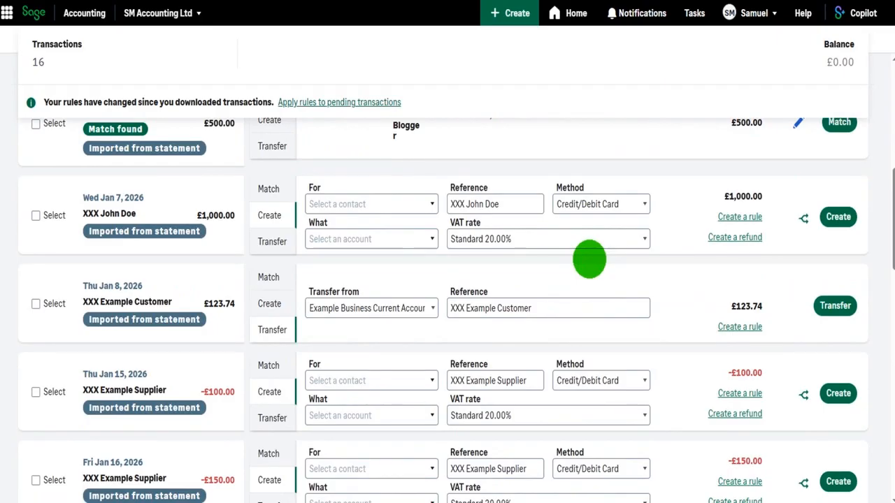
scroll(587, 260, up, 4)
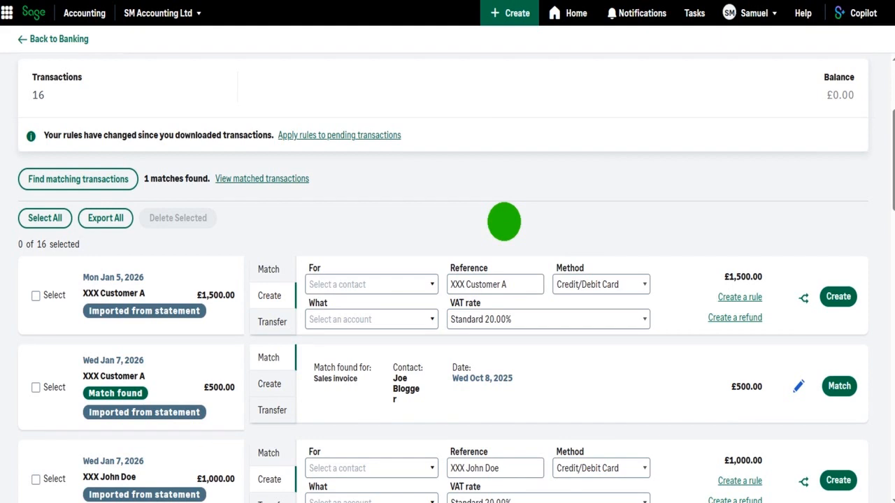
scroll(504, 221, up, 3)
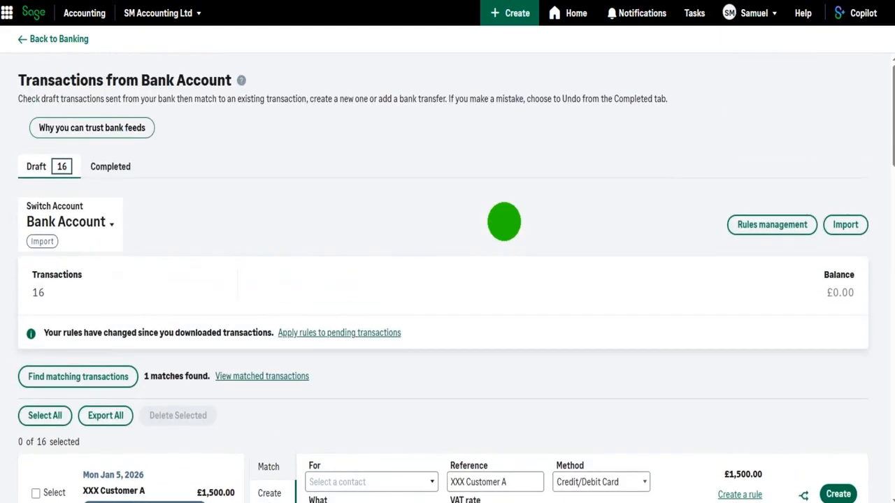
- Open rules management and delete the Bank charge rule
click(779, 229)
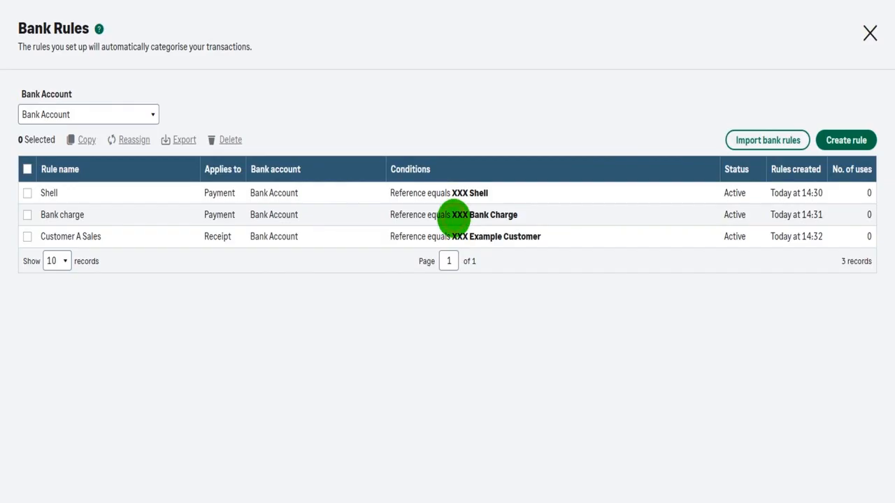
click(453, 215)
scroll(328, 340, down, 5)
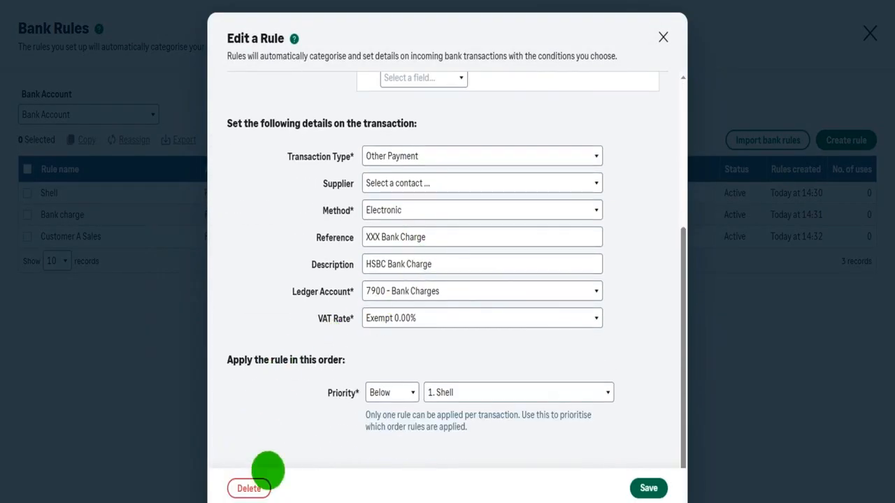
scroll(395, 363, up, 1)
scroll(522, 212, up, 5)
scroll(581, 97, down, 5)
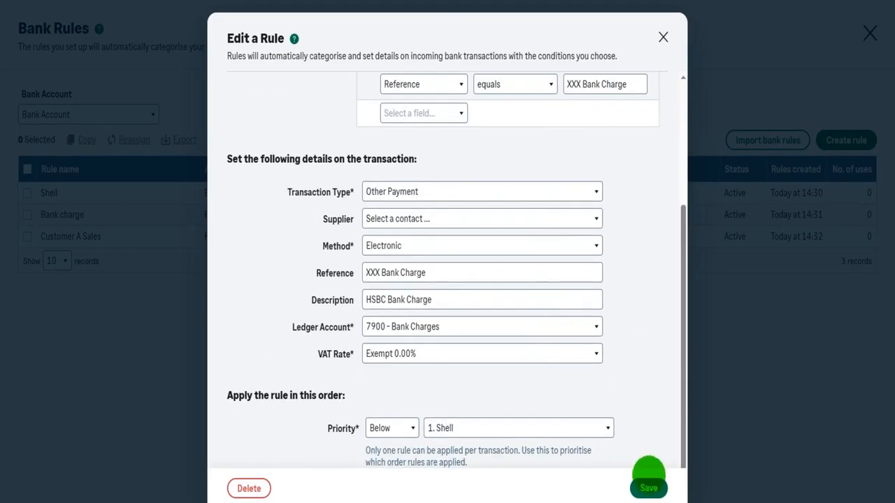
click(259, 483)
click(448, 288)
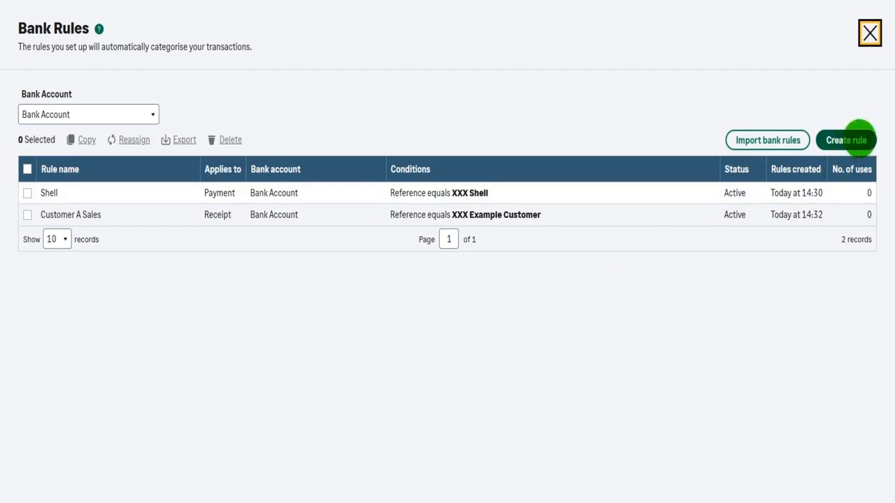
- Compare the rules listed for Example Business Current Account and Bank Account, then close the bank rules
click(152, 113)
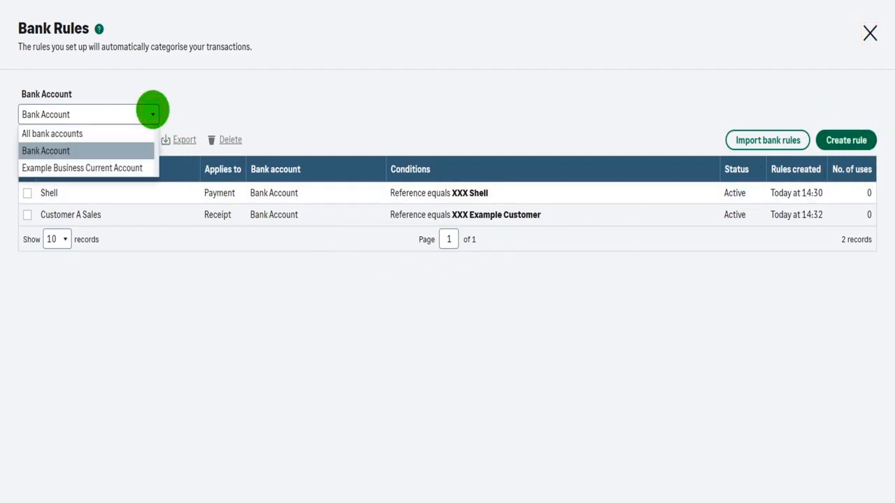
click(96, 167)
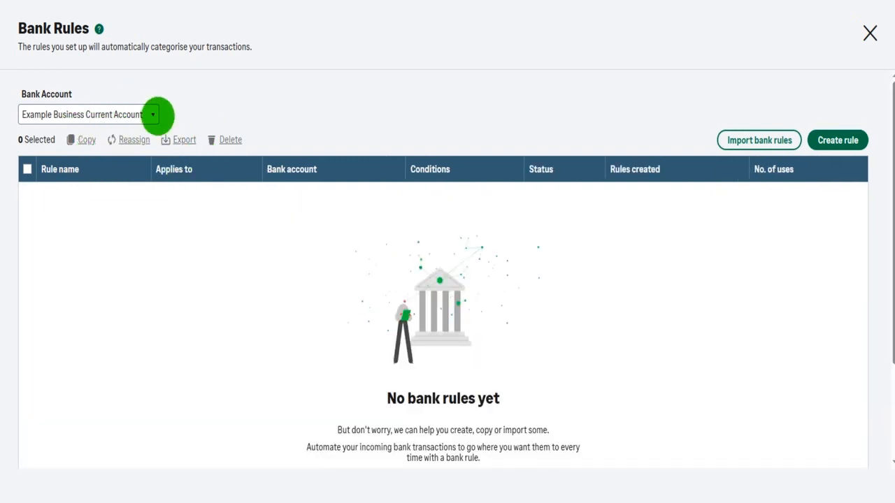
click(153, 115)
click(113, 165)
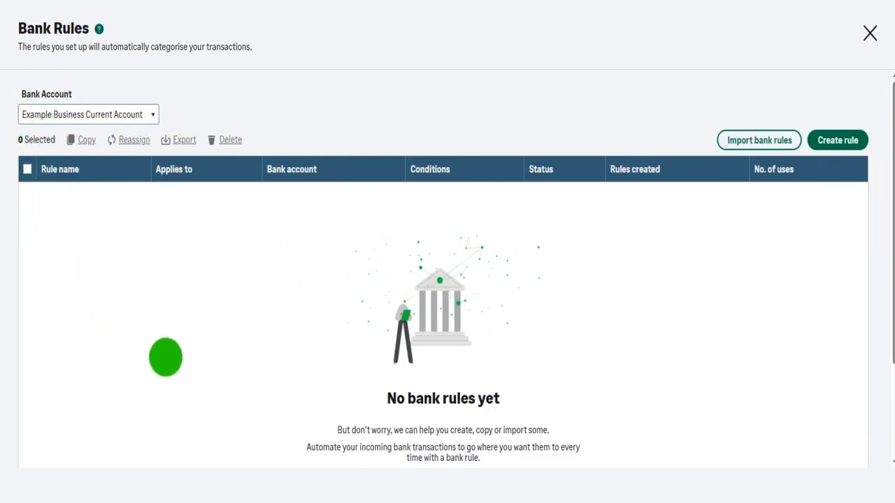
click(133, 114)
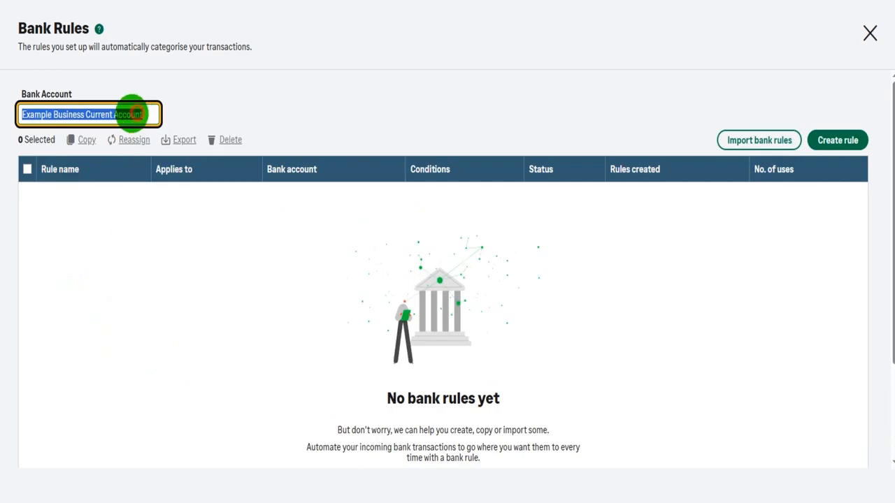
click(203, 111)
click(152, 114)
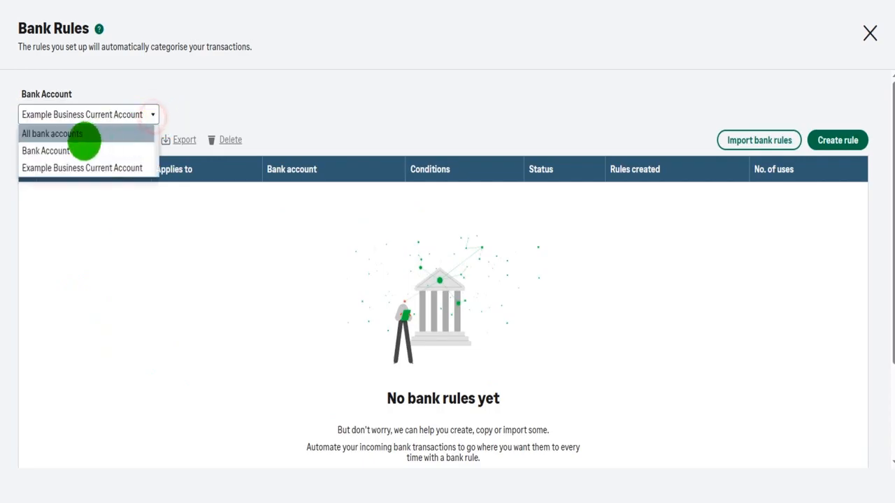
click(63, 149)
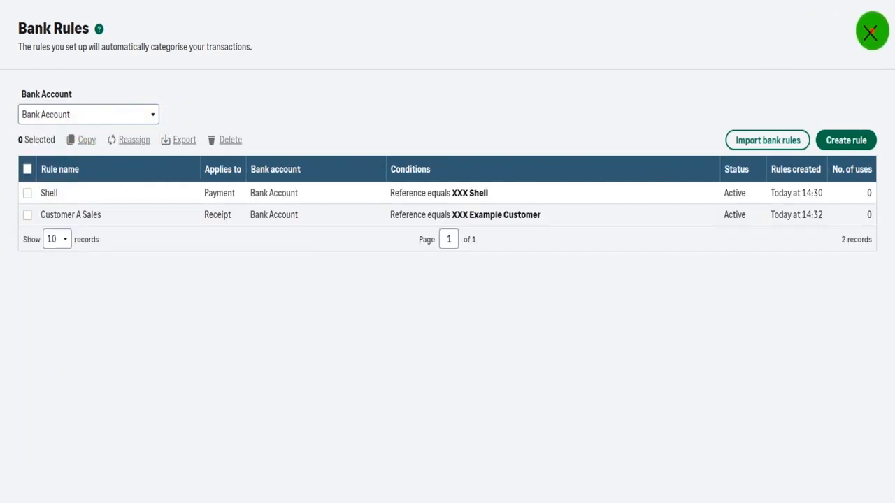
click(869, 33)
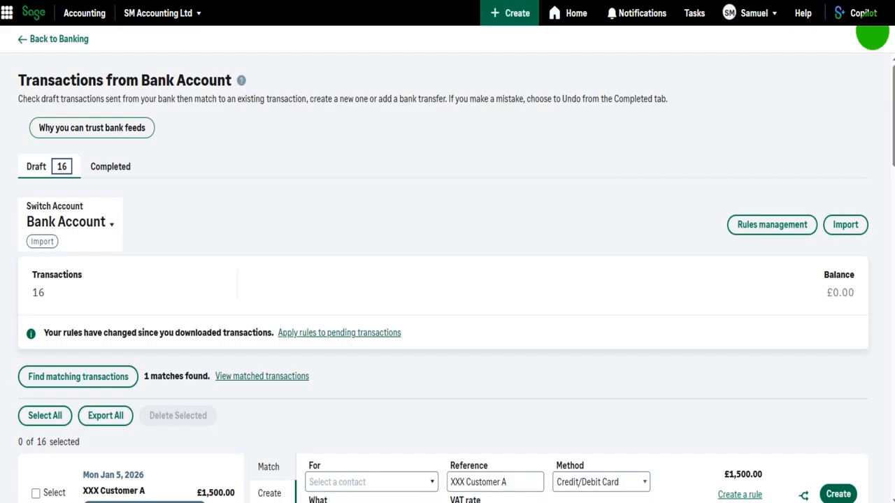
- Scroll through the draft transactions to check how they are categorised
scroll(372, 194, down, 3)
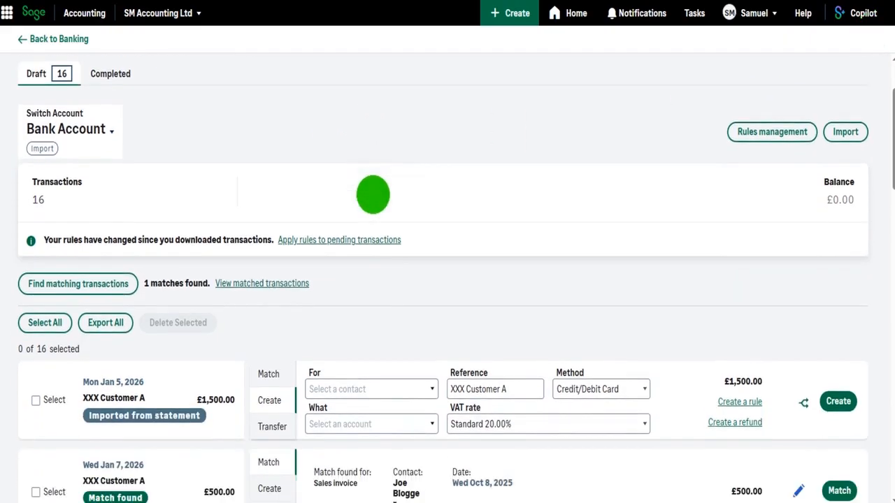
scroll(373, 194, down, 10)
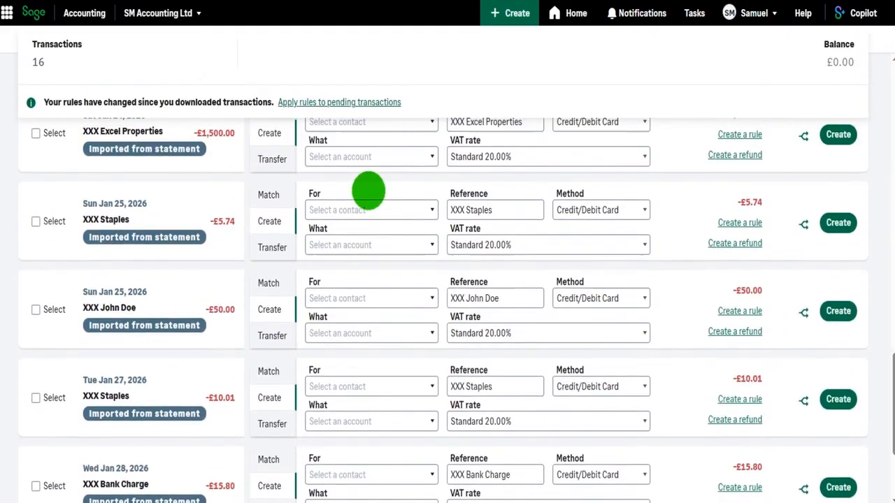
scroll(368, 189, down, 3)
scroll(365, 189, up, 15)
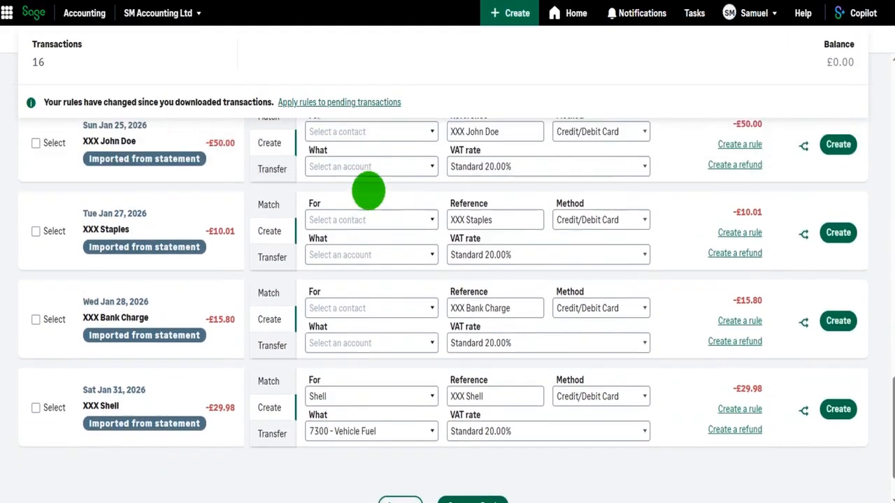
scroll(368, 190, up, 3)
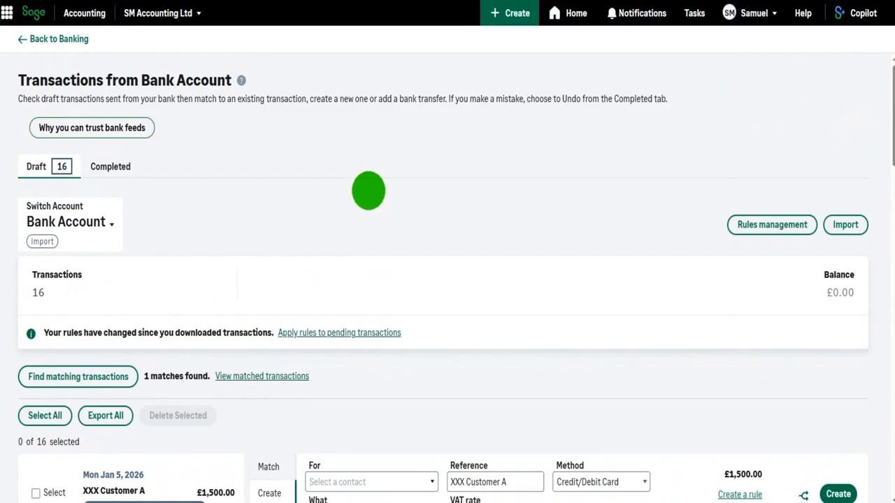